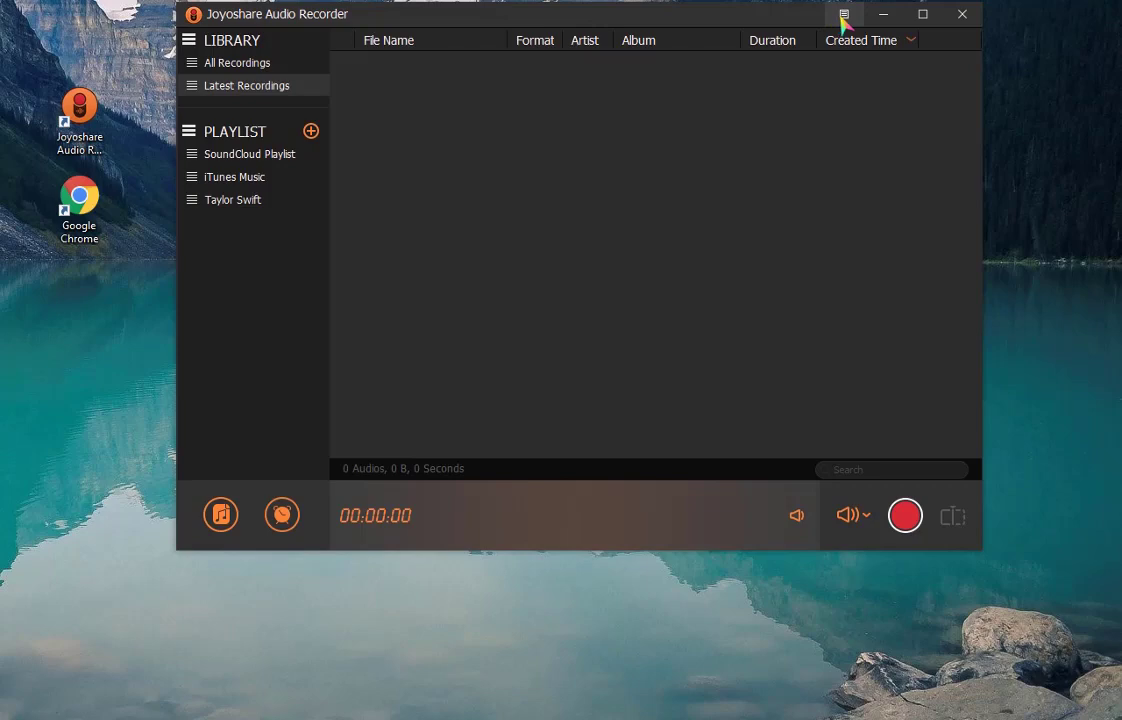
Step: Review the 3-second minimum duration in the conversion preferences and close Preferences
click(843, 15)
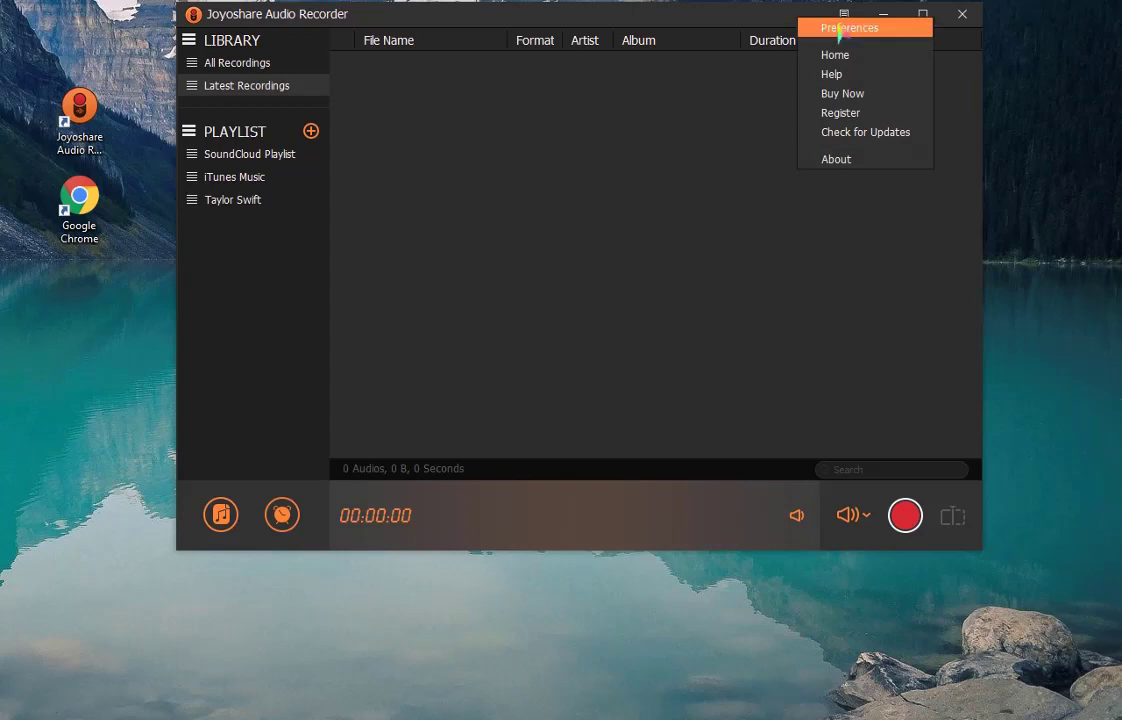
click(845, 28)
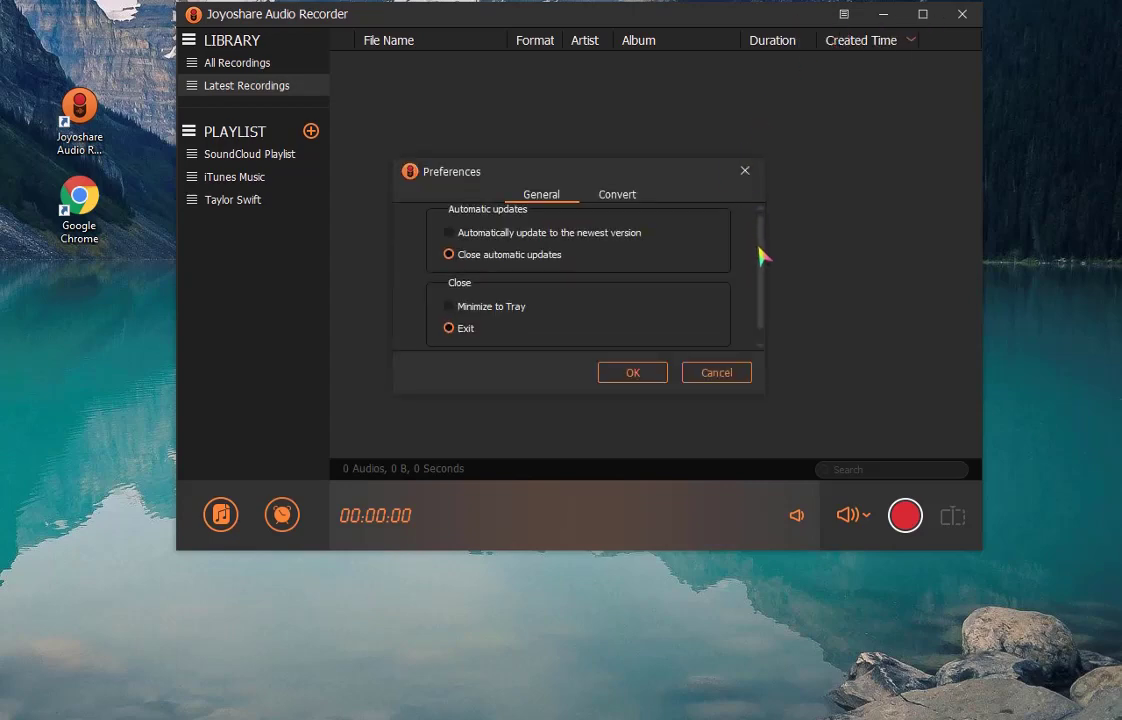
scroll(760, 270, down, 1)
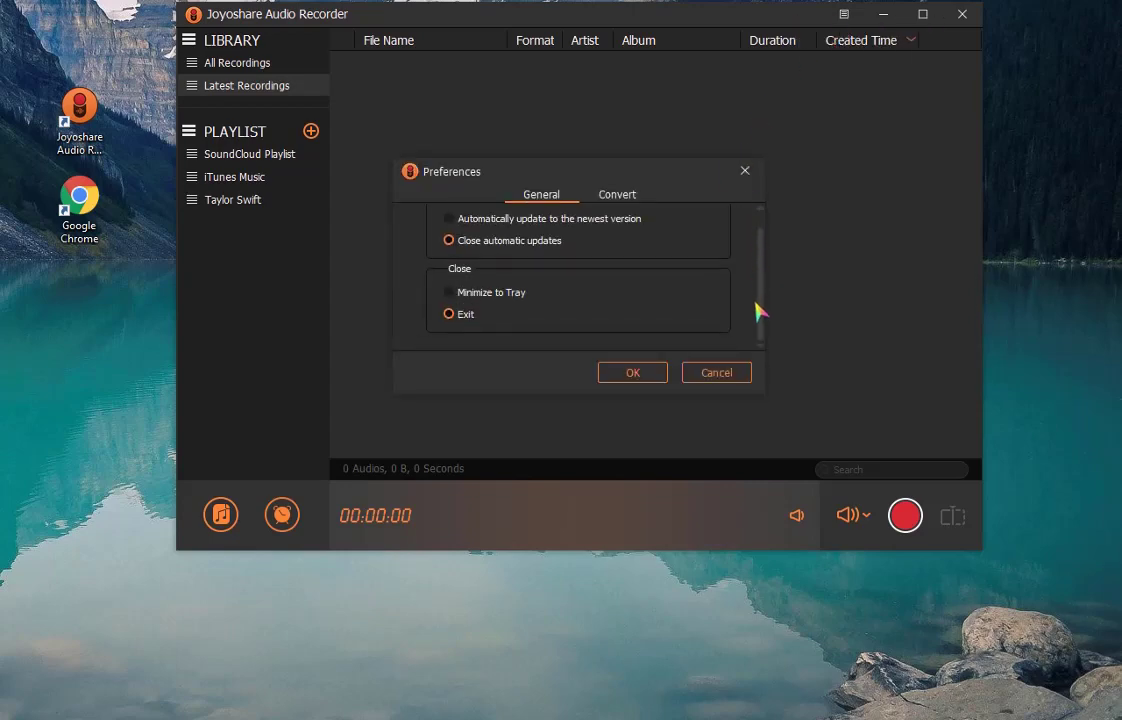
click(636, 197)
scroll(752, 232, up, 1)
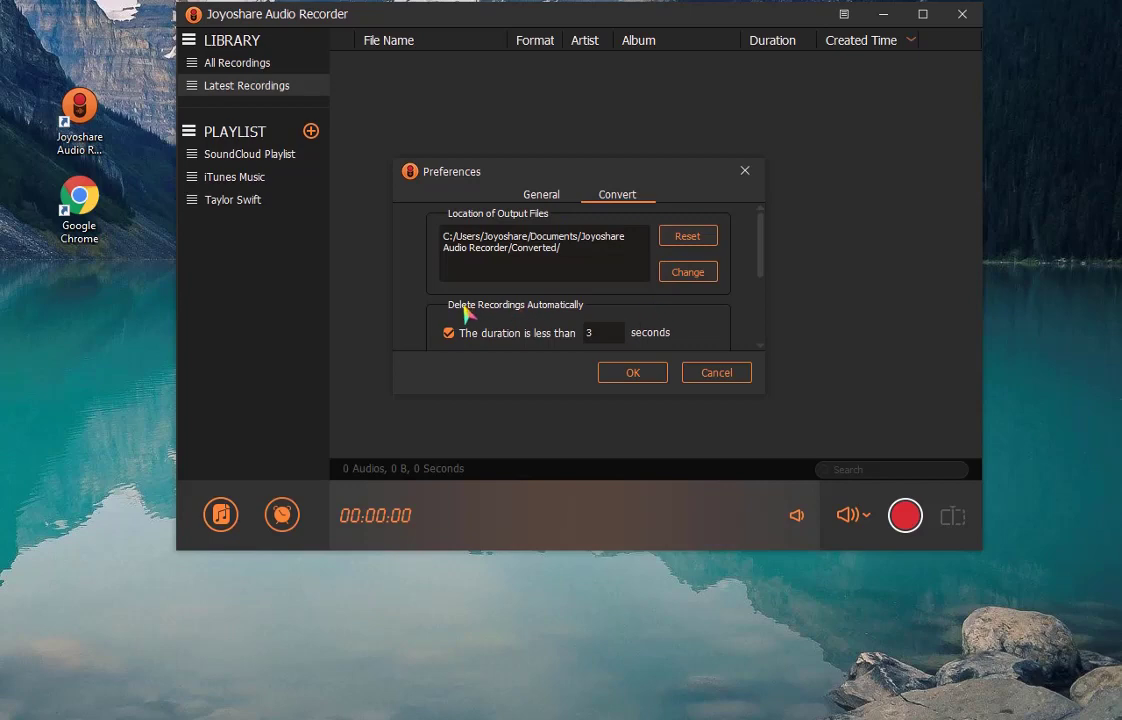
scroll(591, 318, down, 2)
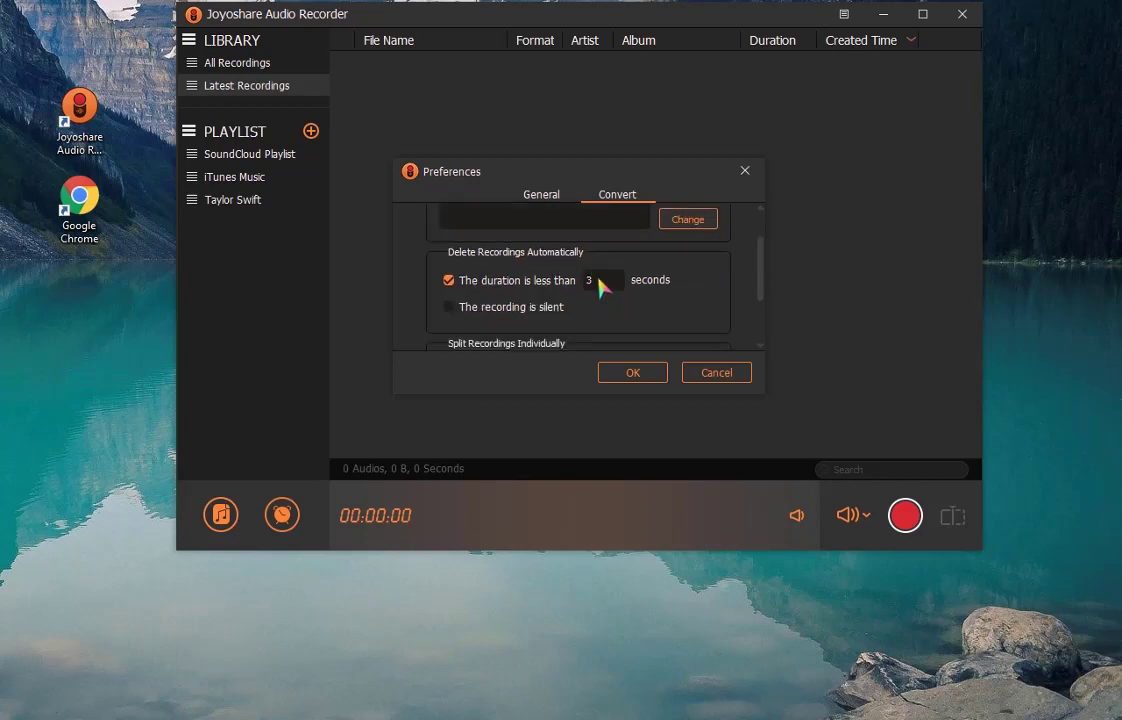
drag(600, 287, 575, 288)
scroll(450, 314, down, 3)
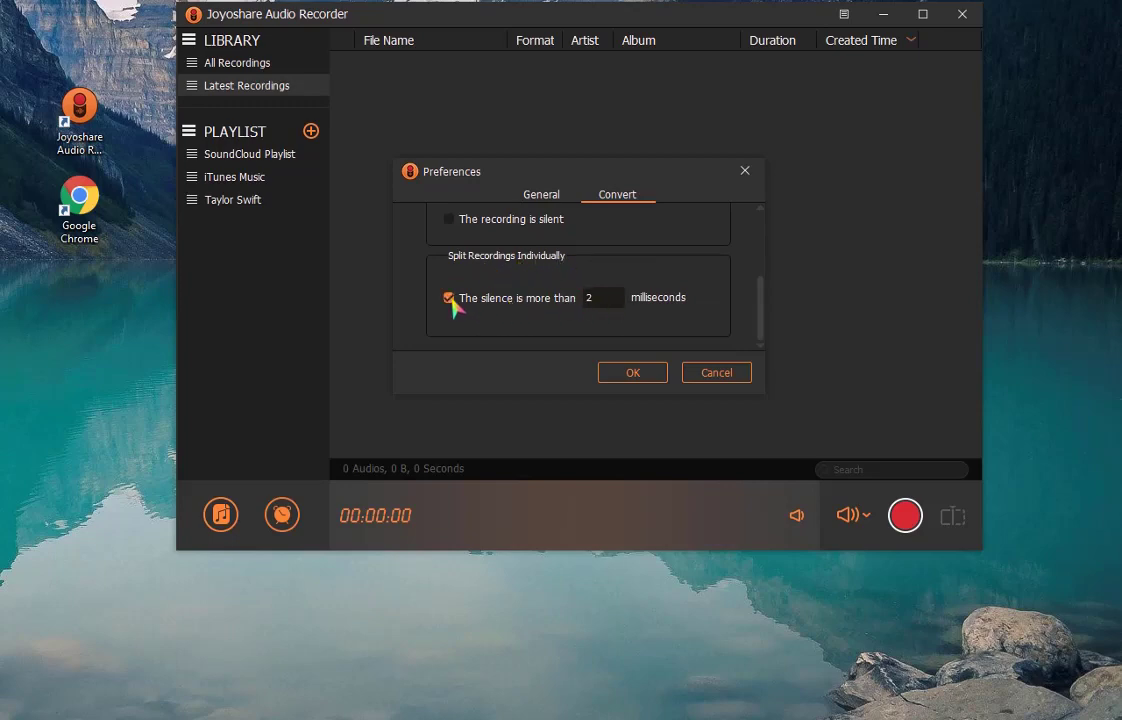
click(635, 374)
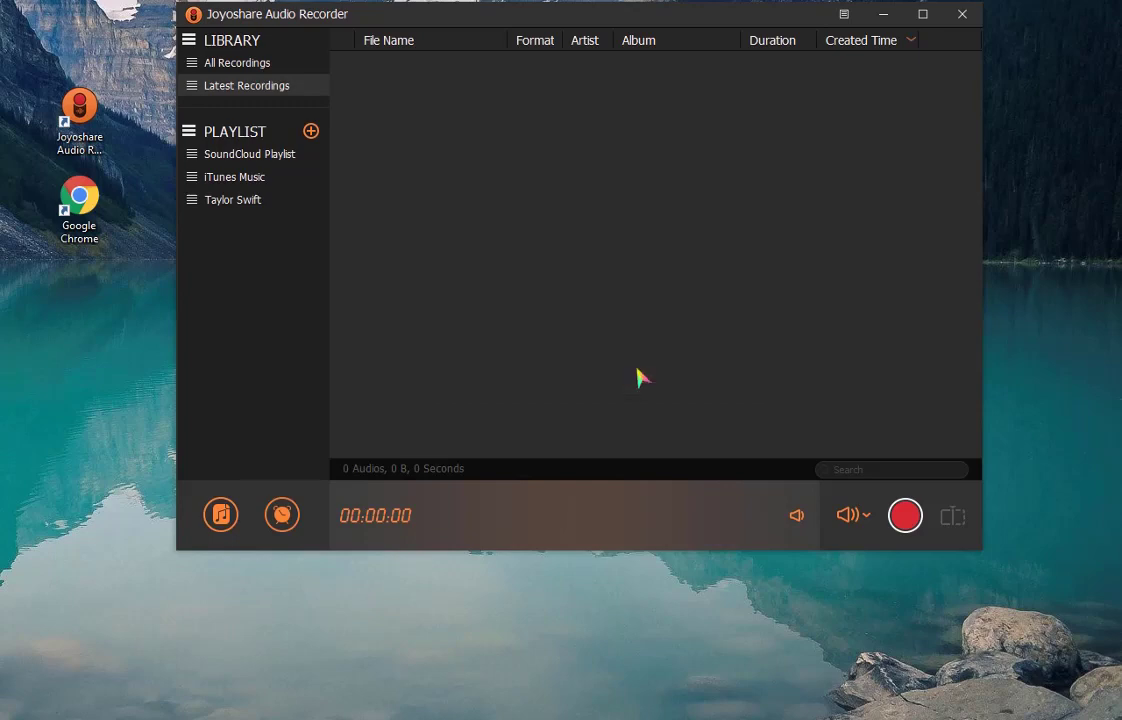
Step: Lower the recording volume slightly and set the input source to System Audio
click(797, 517)
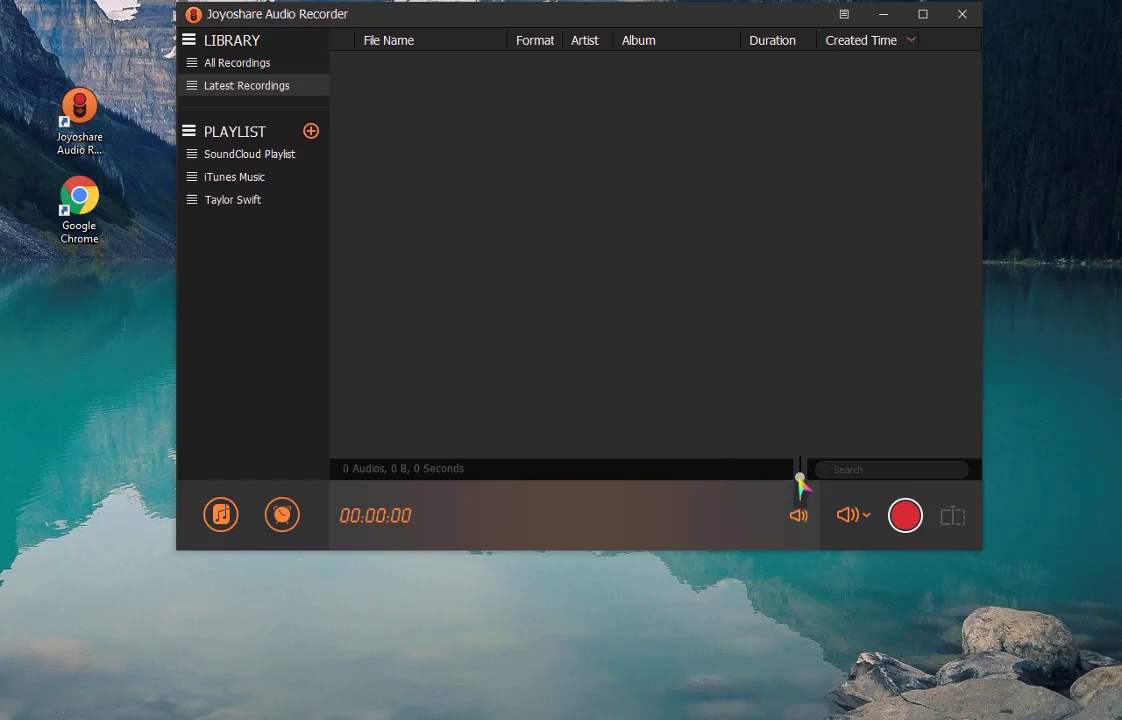
drag(800, 477, 800, 481)
click(845, 515)
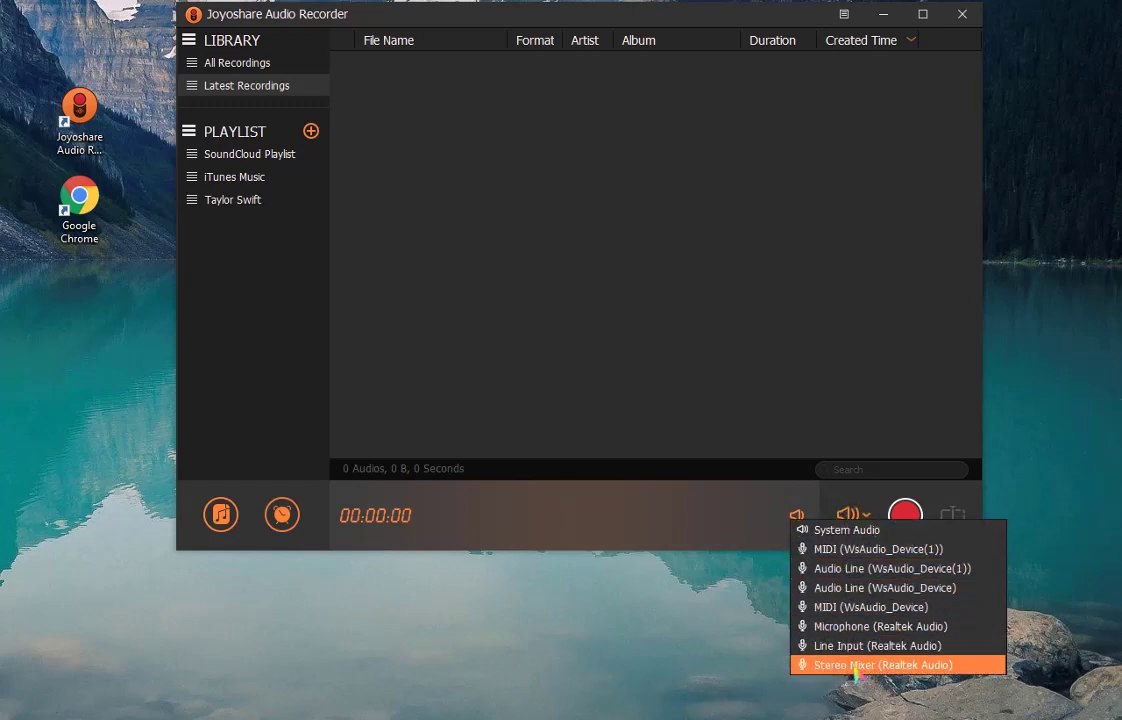
click(848, 531)
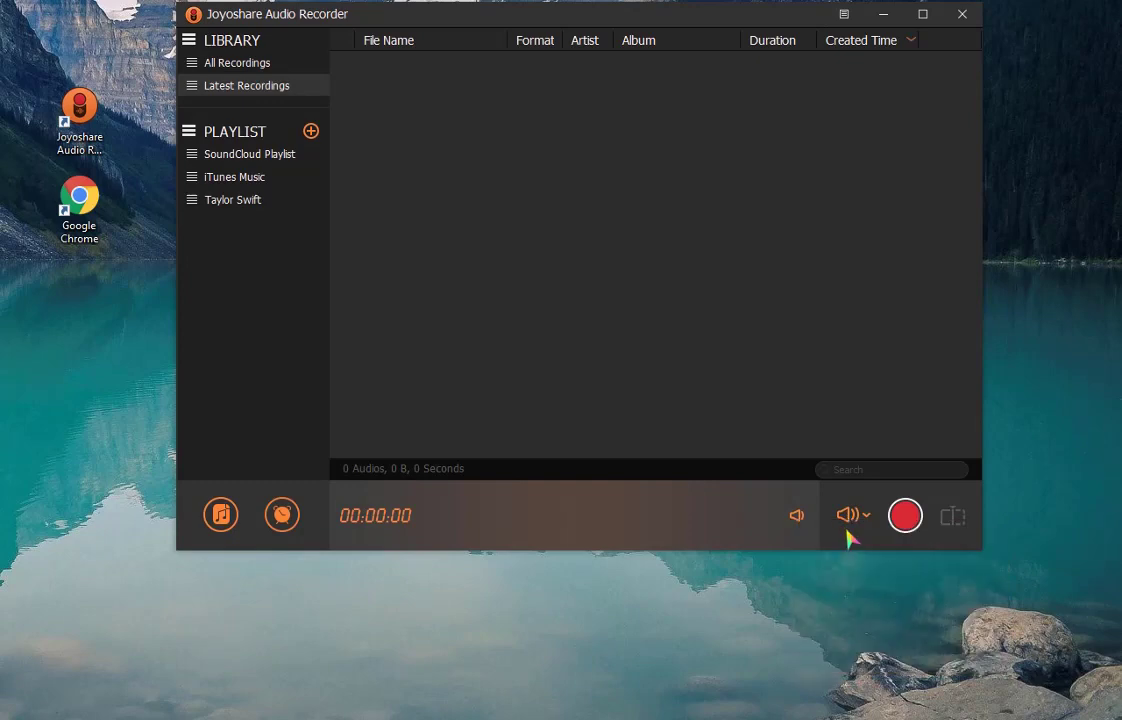
click(219, 515)
Step: Keep MP3 output with codec, channel, sample rate and bit rate all on Auto
click(601, 199)
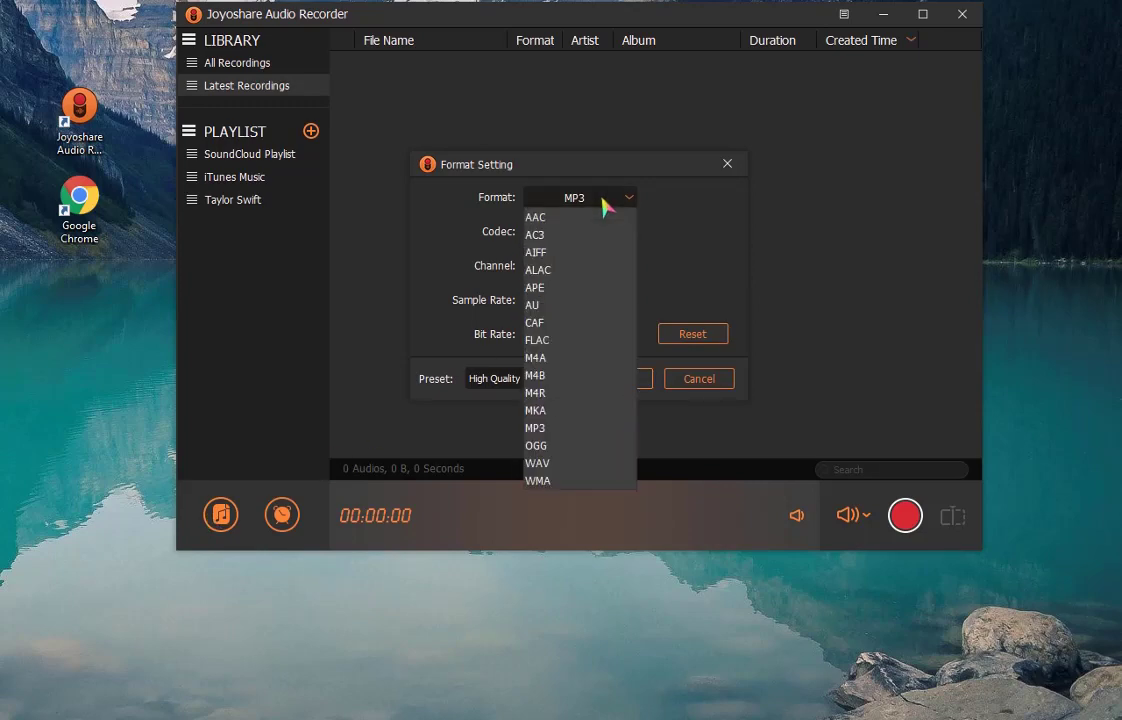
click(568, 430)
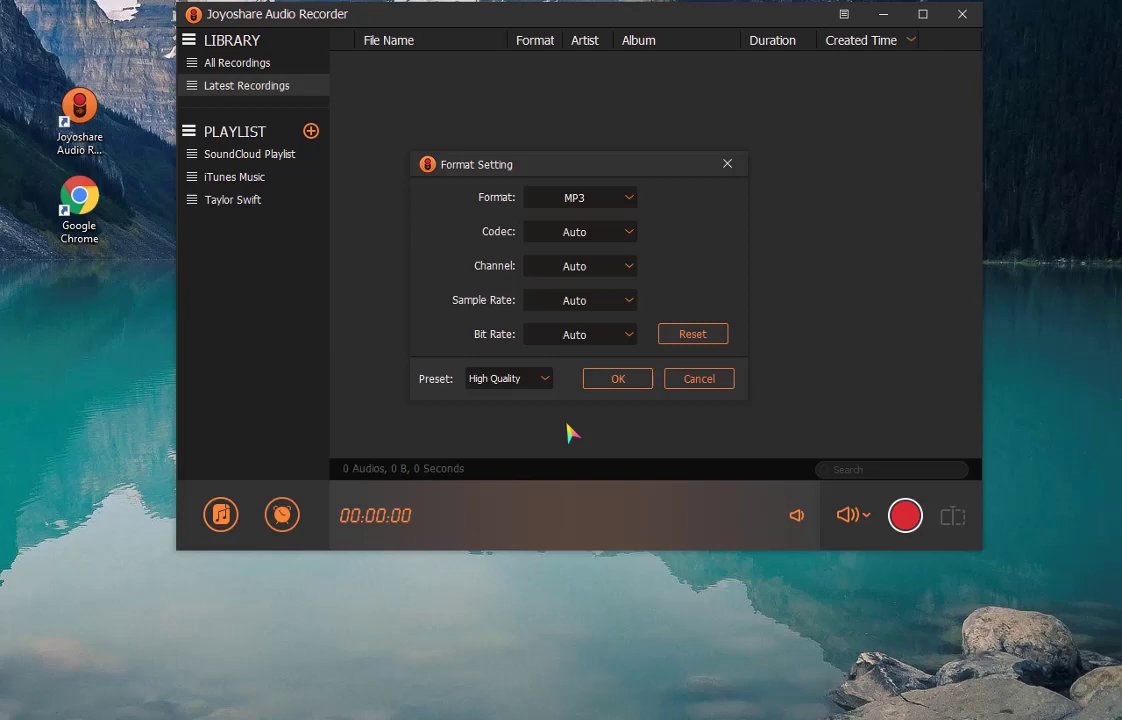
click(607, 235)
click(607, 235)
click(612, 268)
click(612, 268)
click(611, 301)
click(611, 302)
click(596, 332)
click(596, 335)
Step: Choose the High Quality preset and confirm the format settings
click(537, 380)
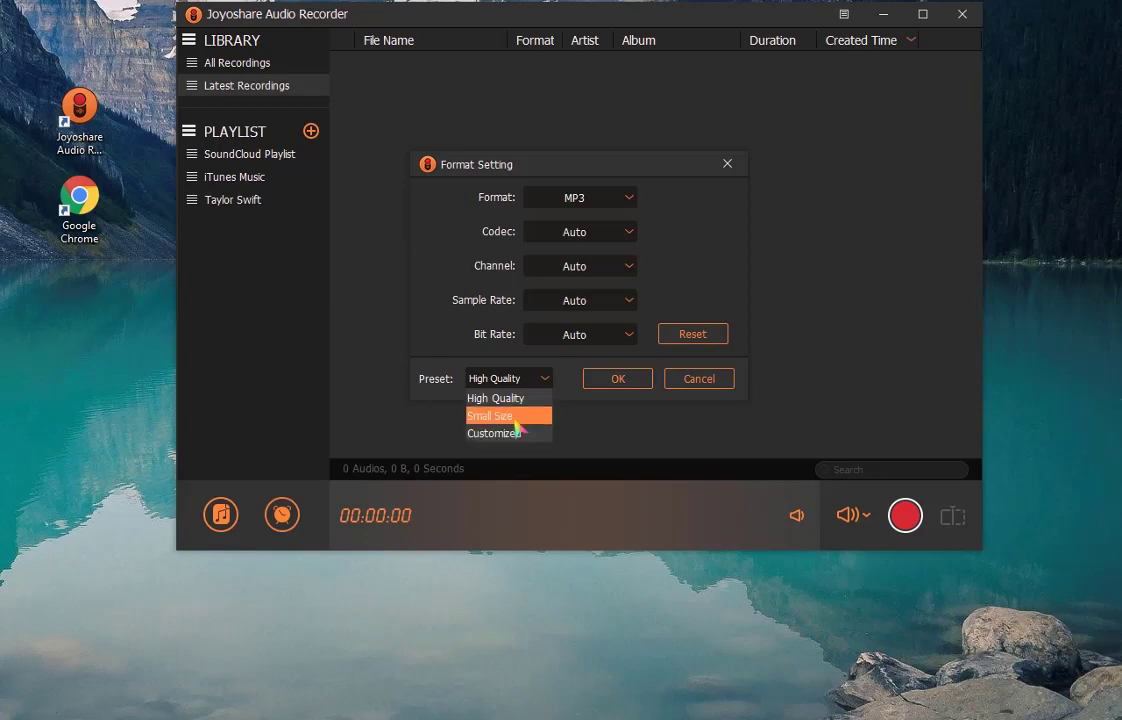
click(514, 399)
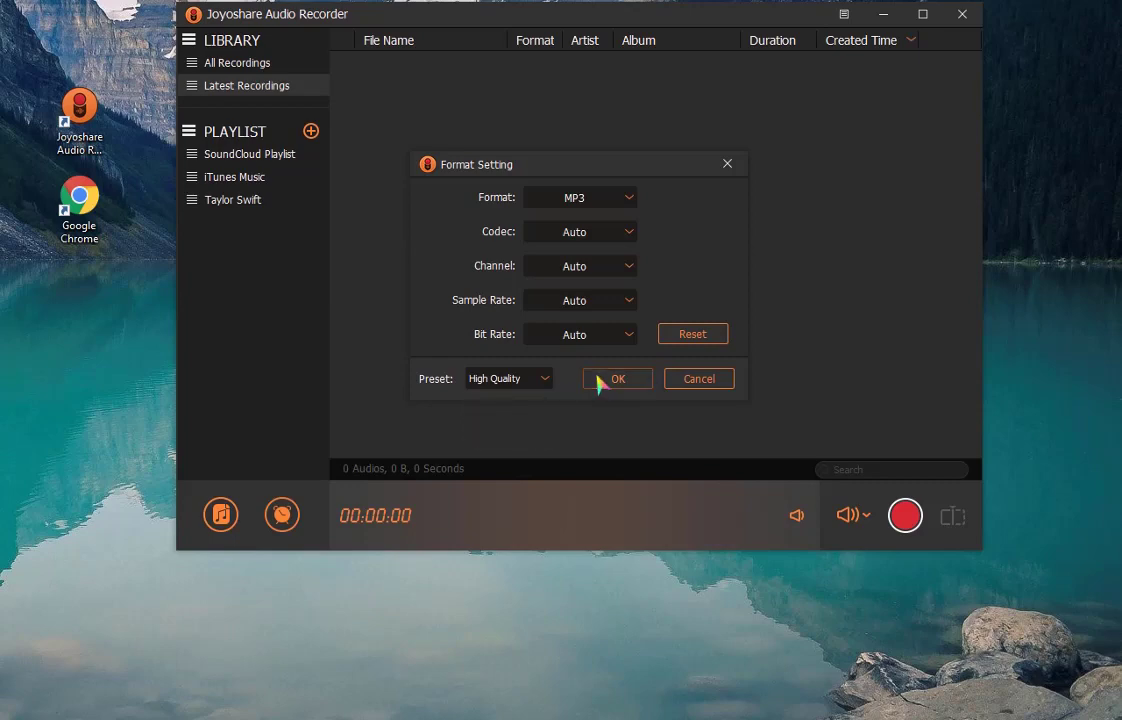
click(599, 383)
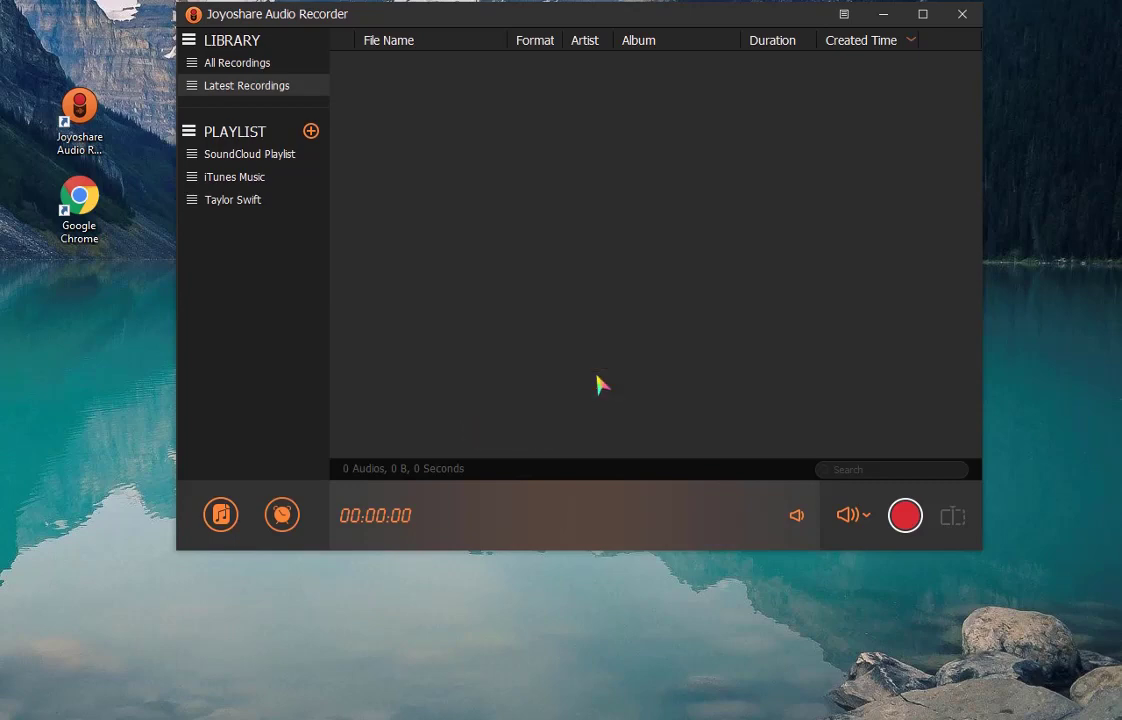
Step: Enter a 02:00:00 start and 03:00:00 end in Record time options, then close them
click(290, 522)
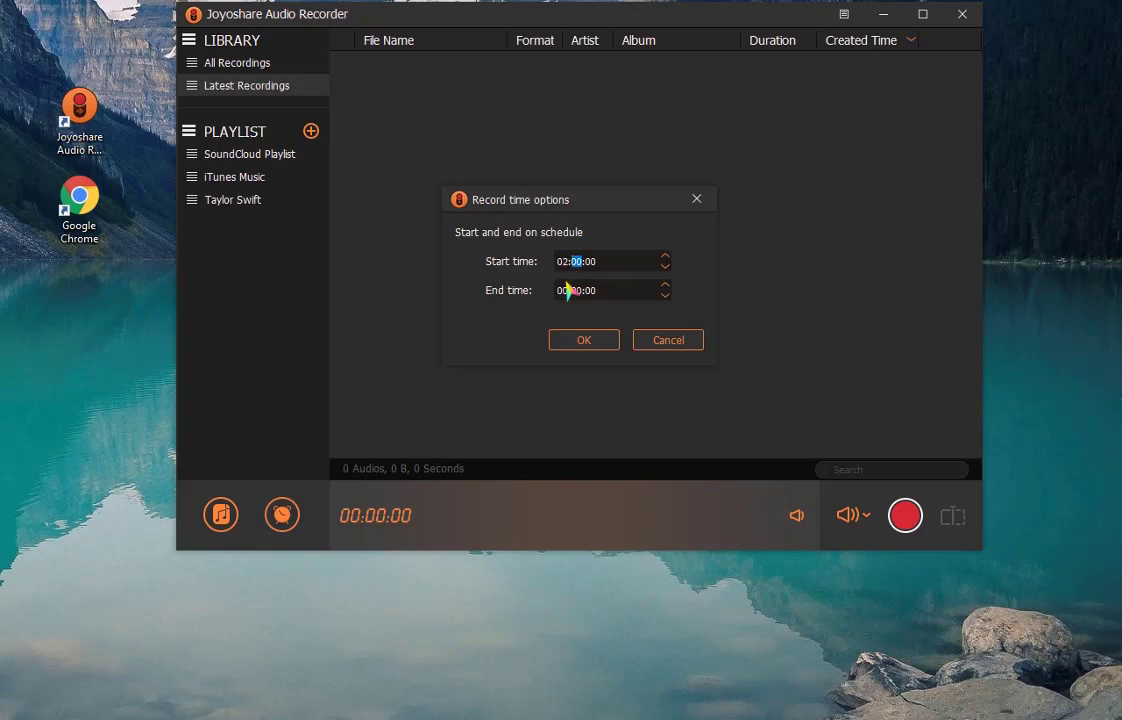
click(566, 291)
click(703, 202)
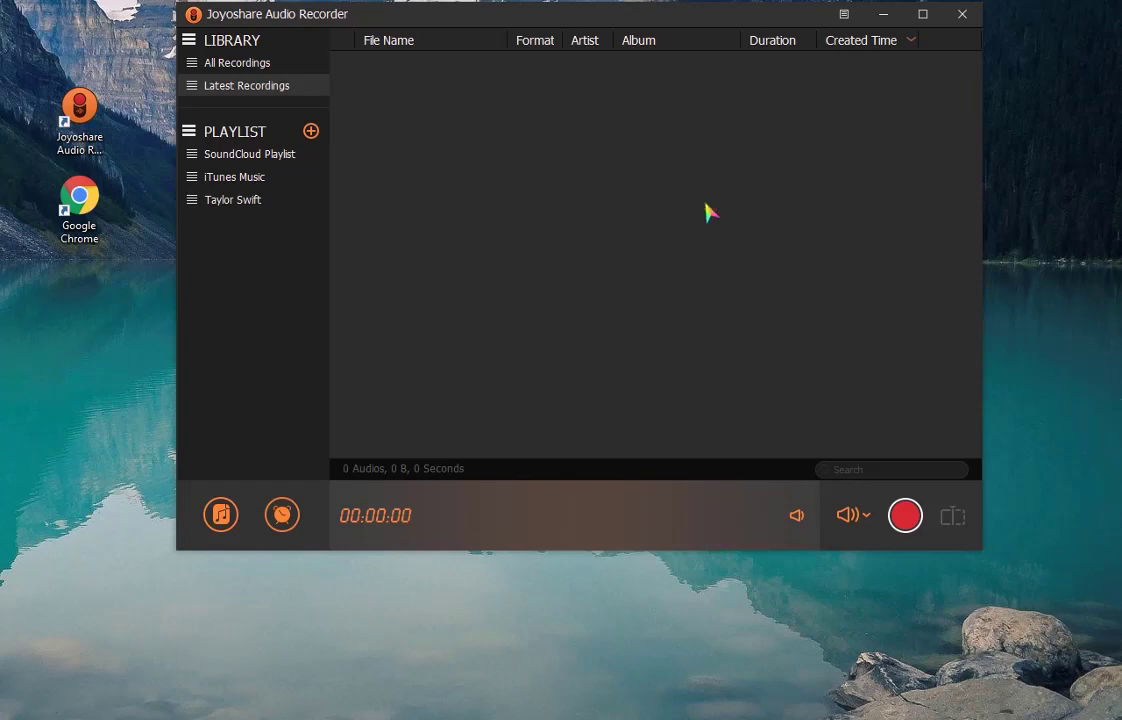
Step: Create a playlist and rename New PlayList_00 to Mozart
click(311, 134)
click(290, 224)
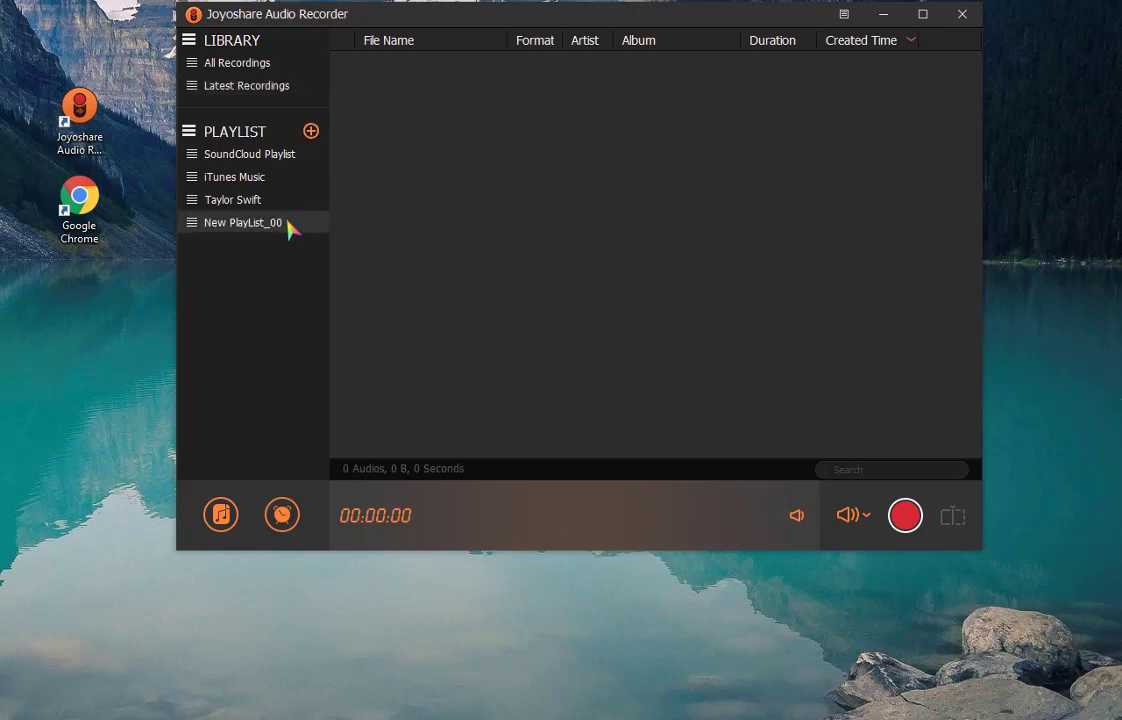
click(289, 224)
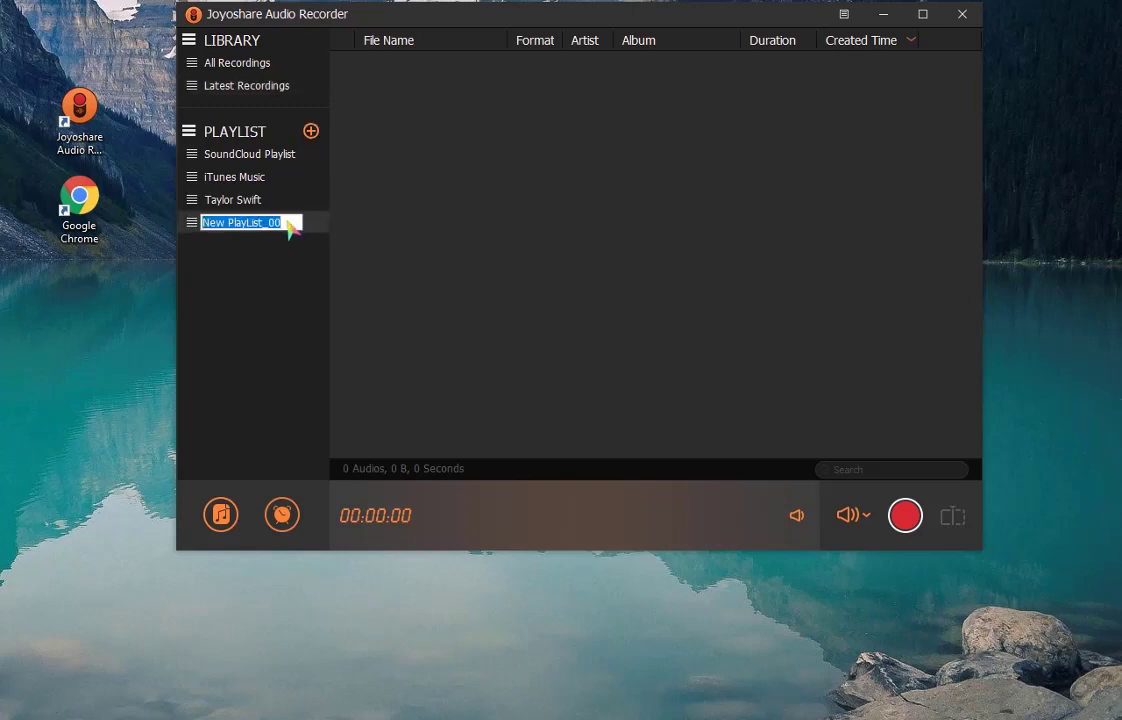
text(Mozart)
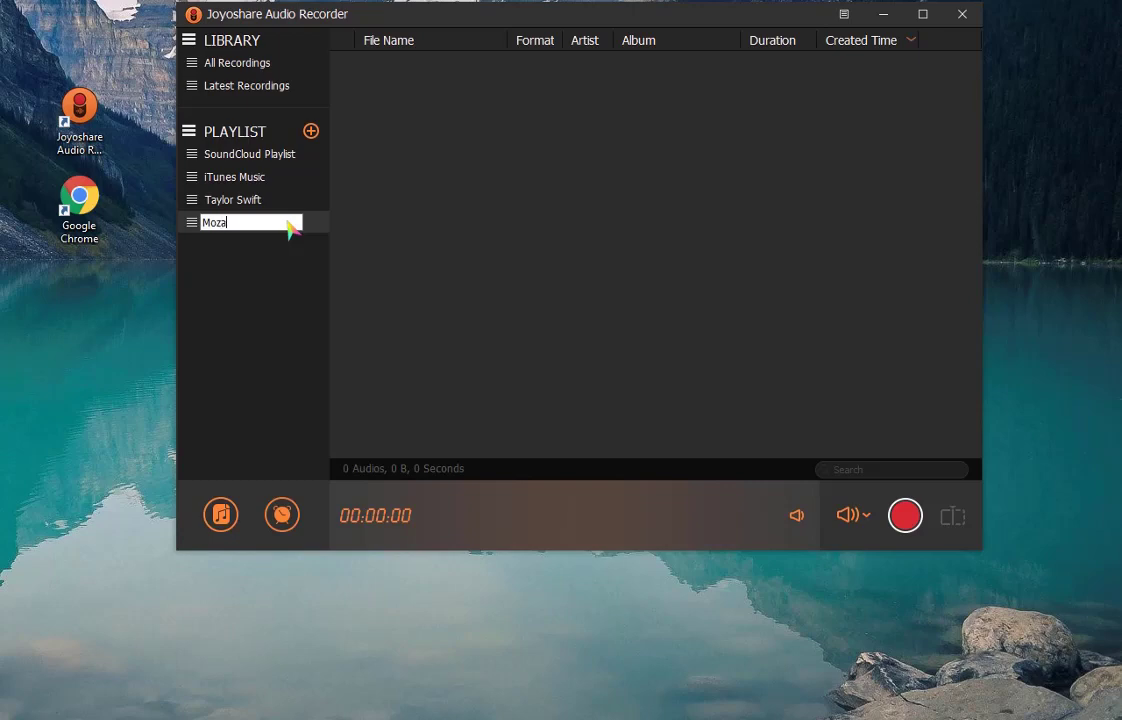
click(283, 272)
click(79, 200)
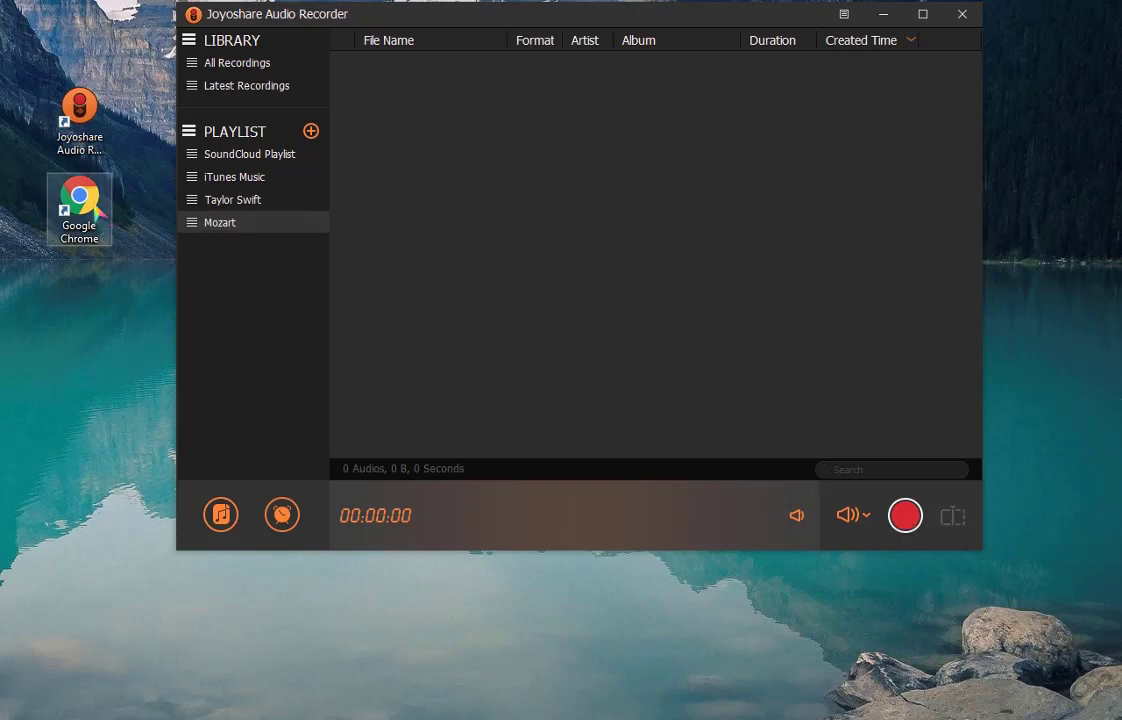
Step: Start recording in Joyoshare, then play Piano Concerto No. 21 in C Major, K. 467 on last.fm
key(Return)
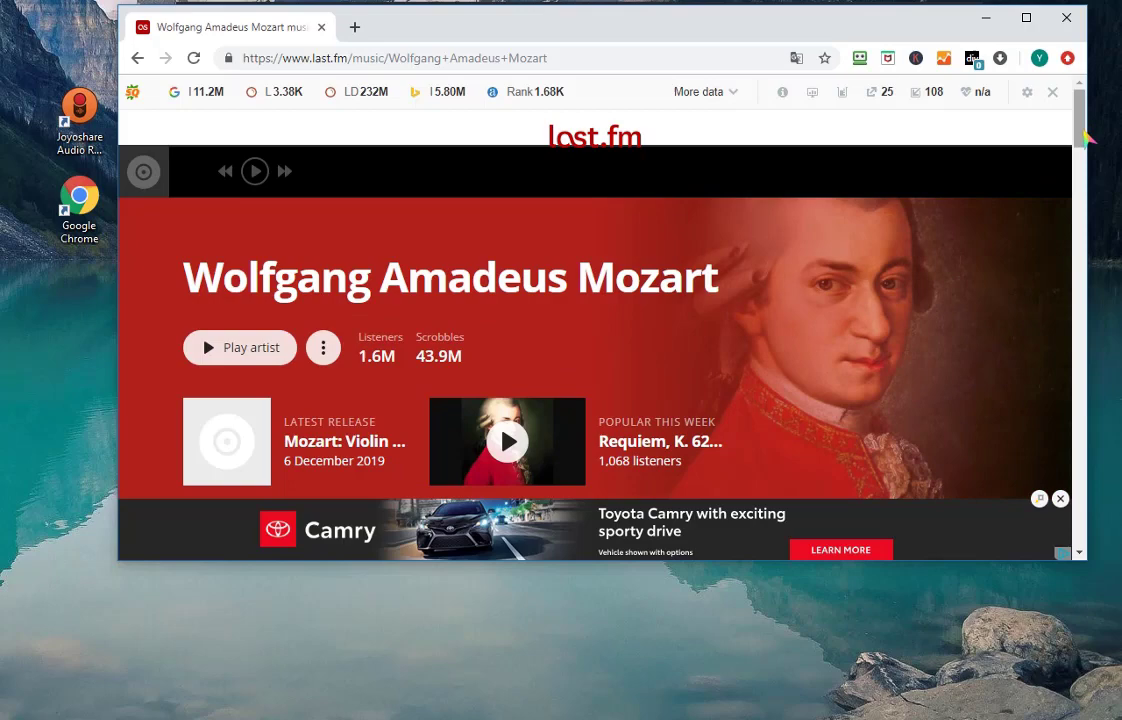
drag(1085, 145, 1080, 228)
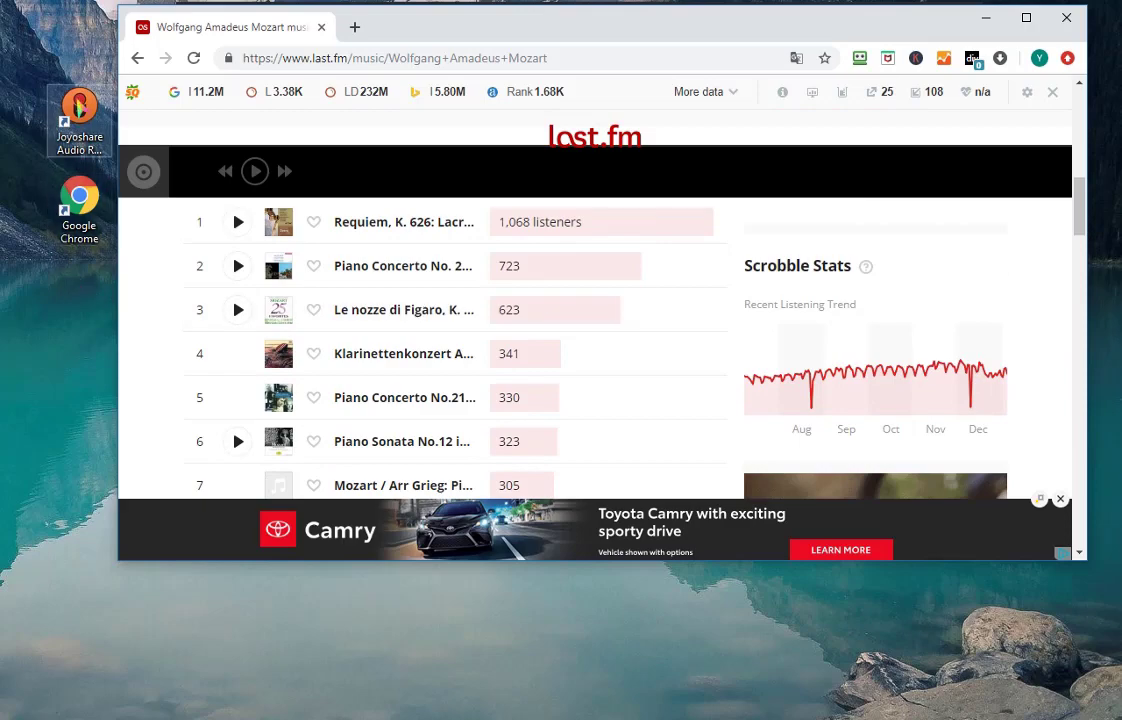
click(79, 108)
double_click(79, 108)
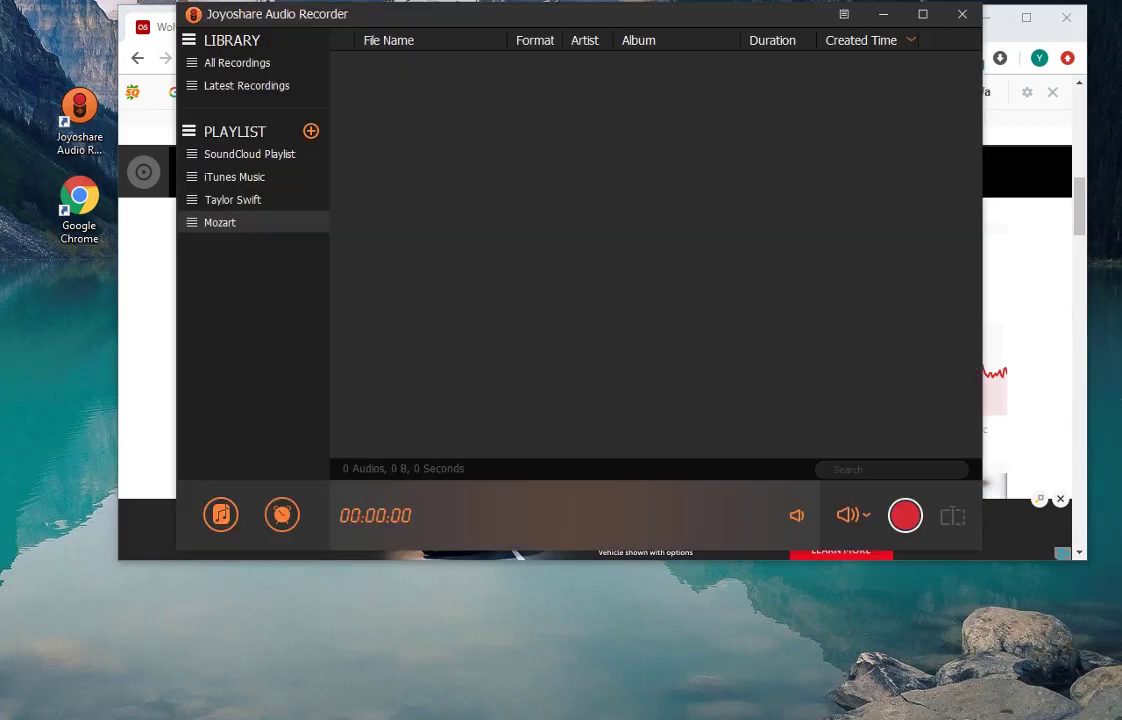
click(910, 519)
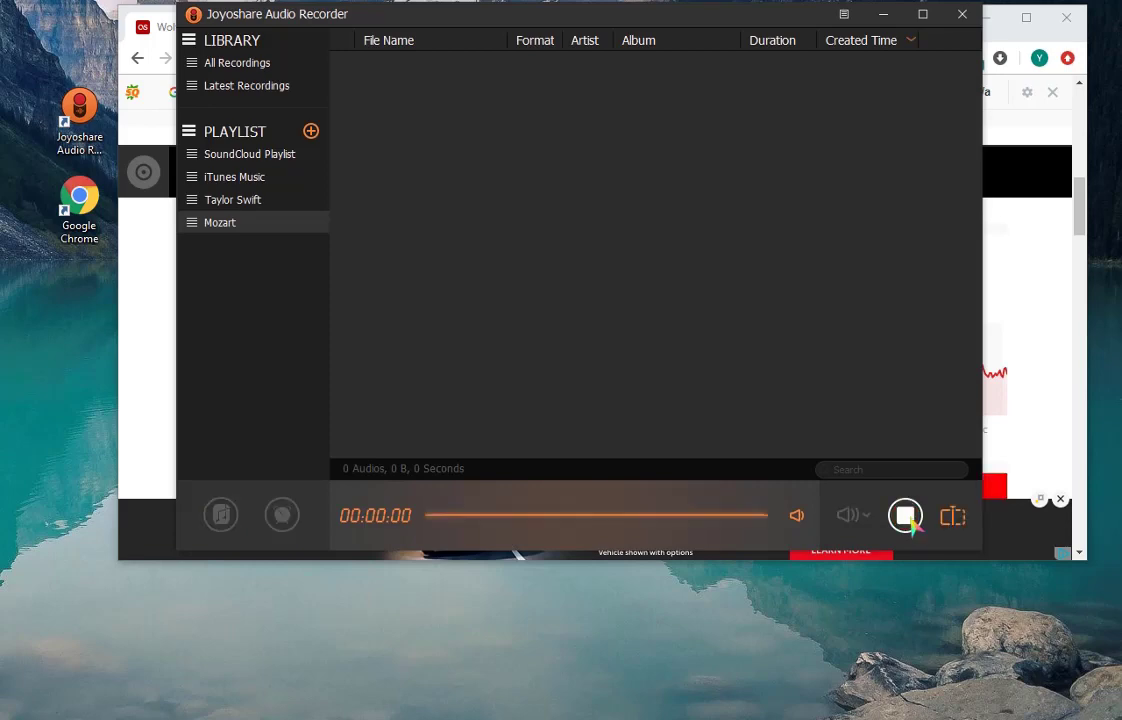
click(146, 242)
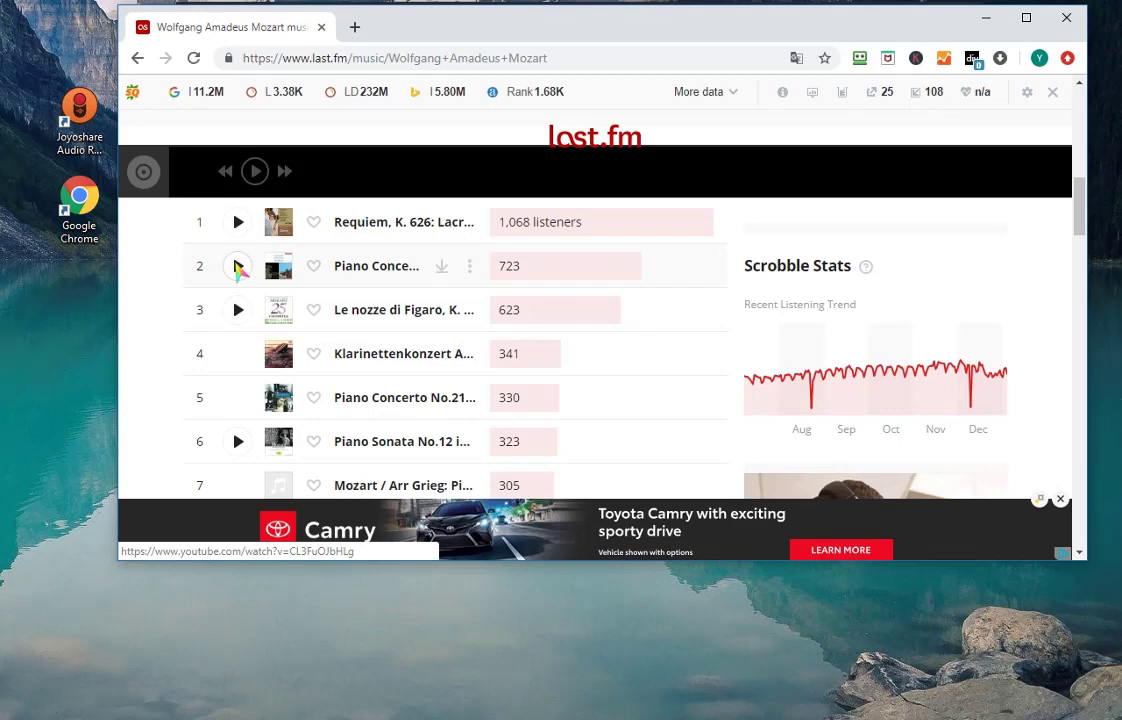
click(239, 266)
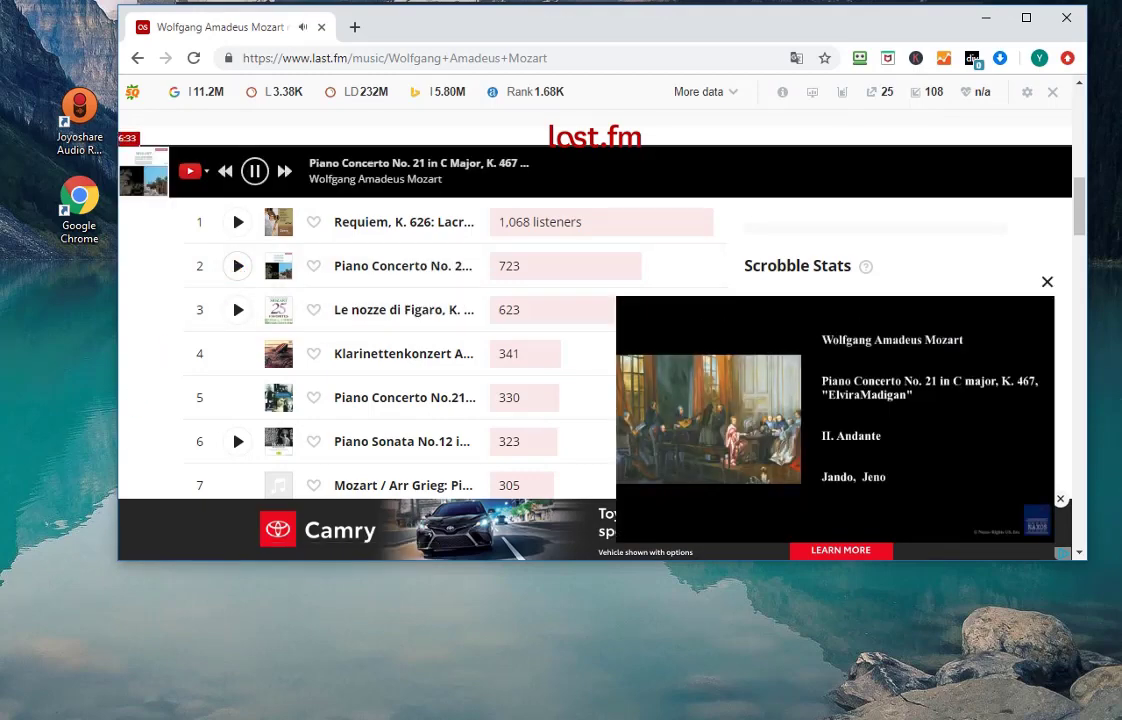
Step: Cut the 00:01:03 capture into All Recordings and stop recording
key(alt+Tab)
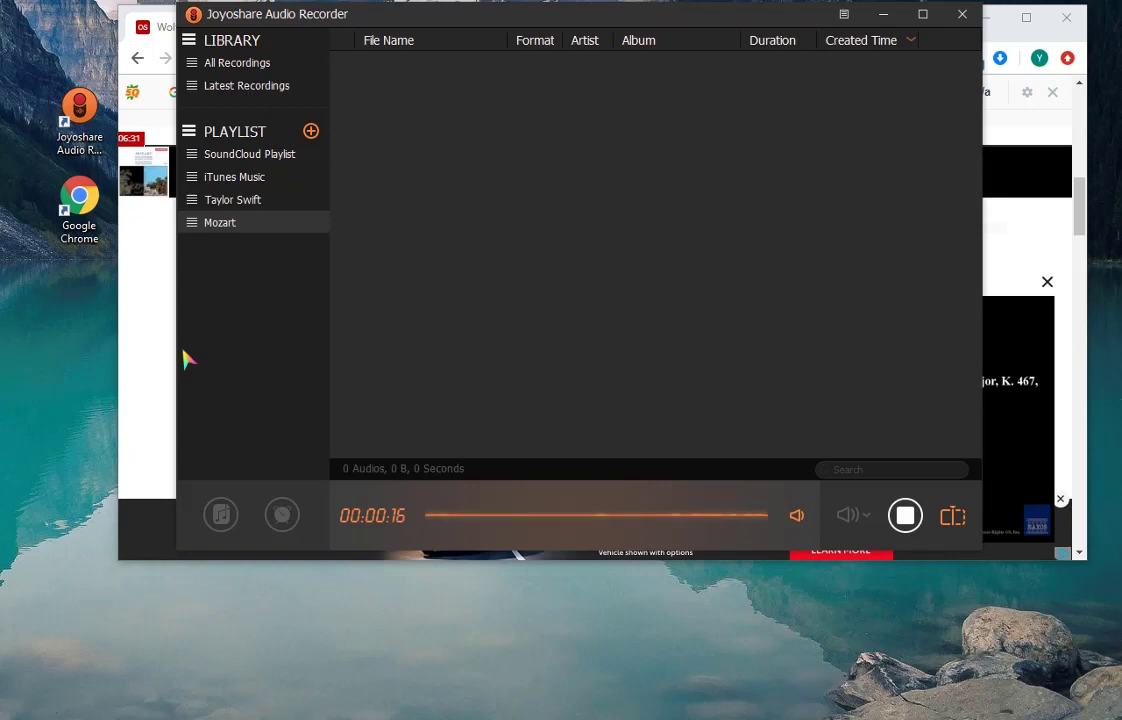
click(253, 64)
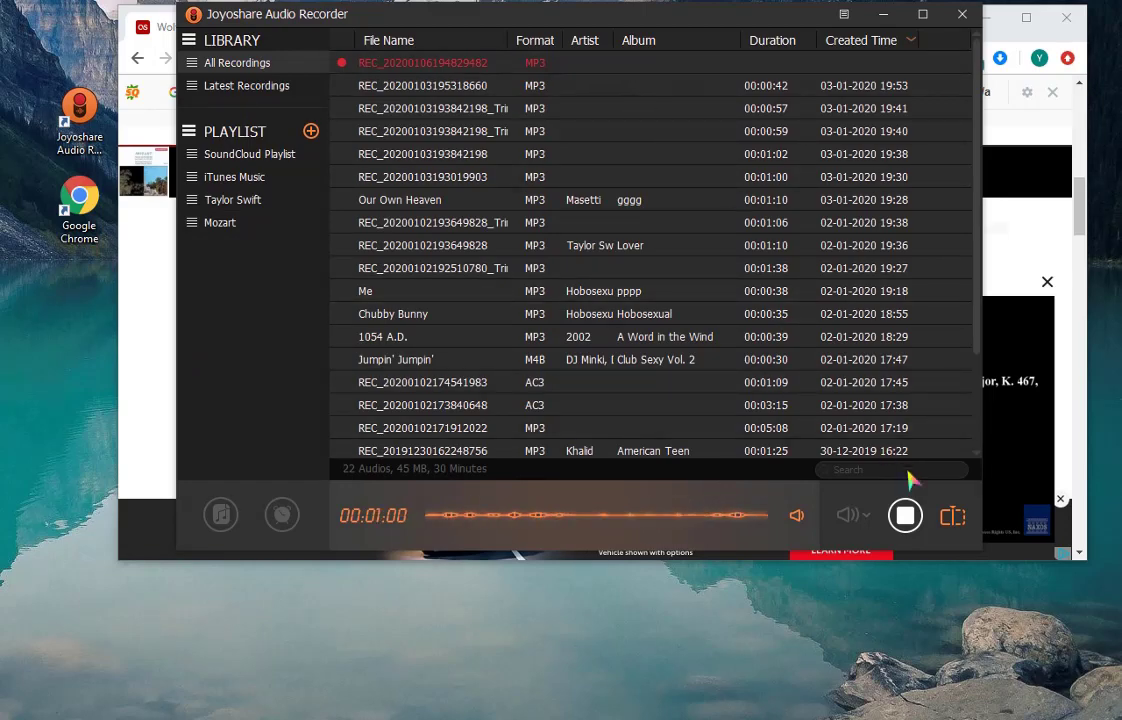
click(948, 520)
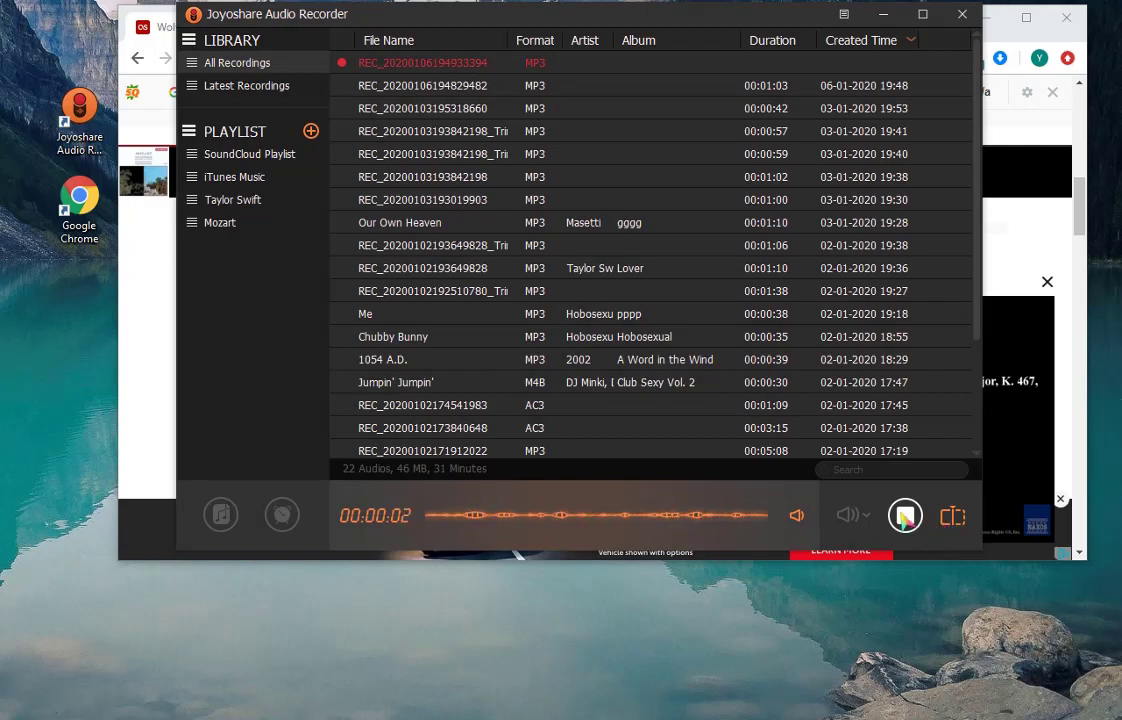
click(903, 516)
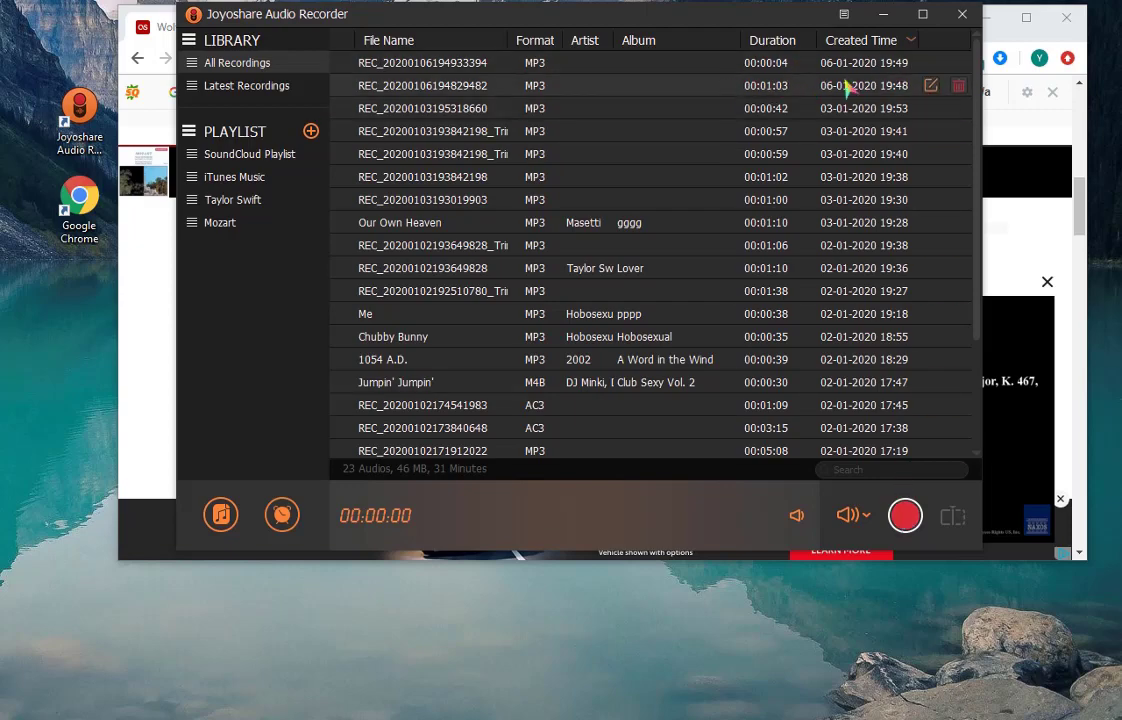
Step: Trim the 00:01:03 recording to a 00:00:04.115–00:00:48.410 segment lasting 00:00:44.295
click(929, 86)
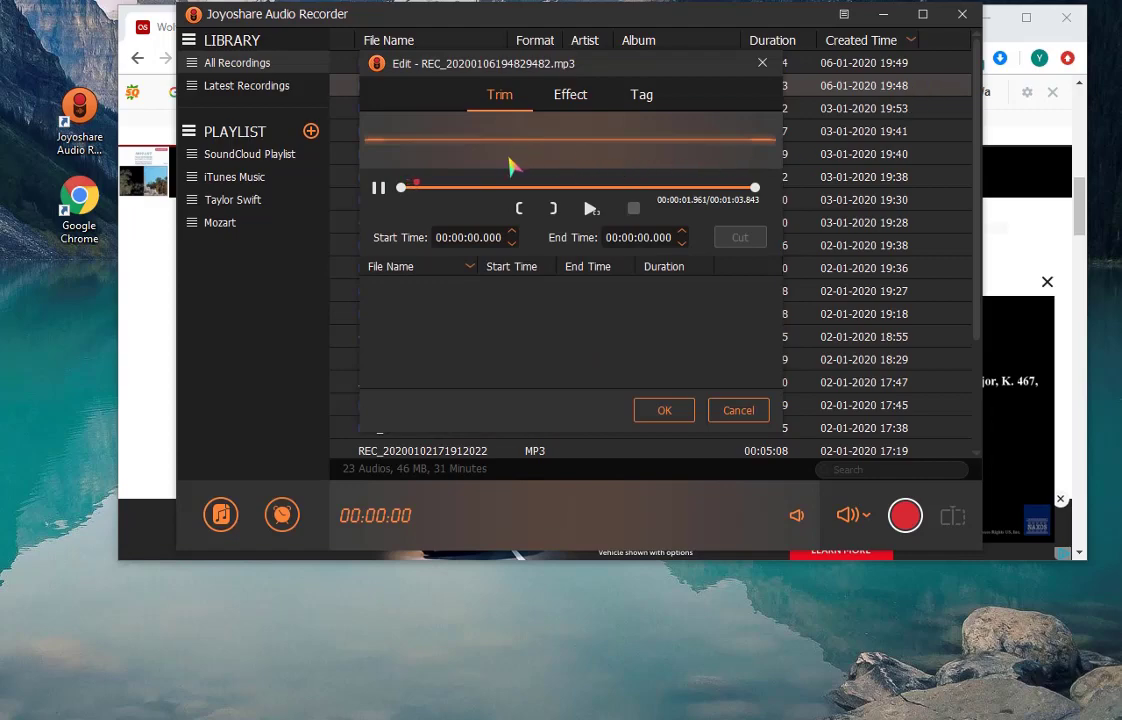
click(378, 188)
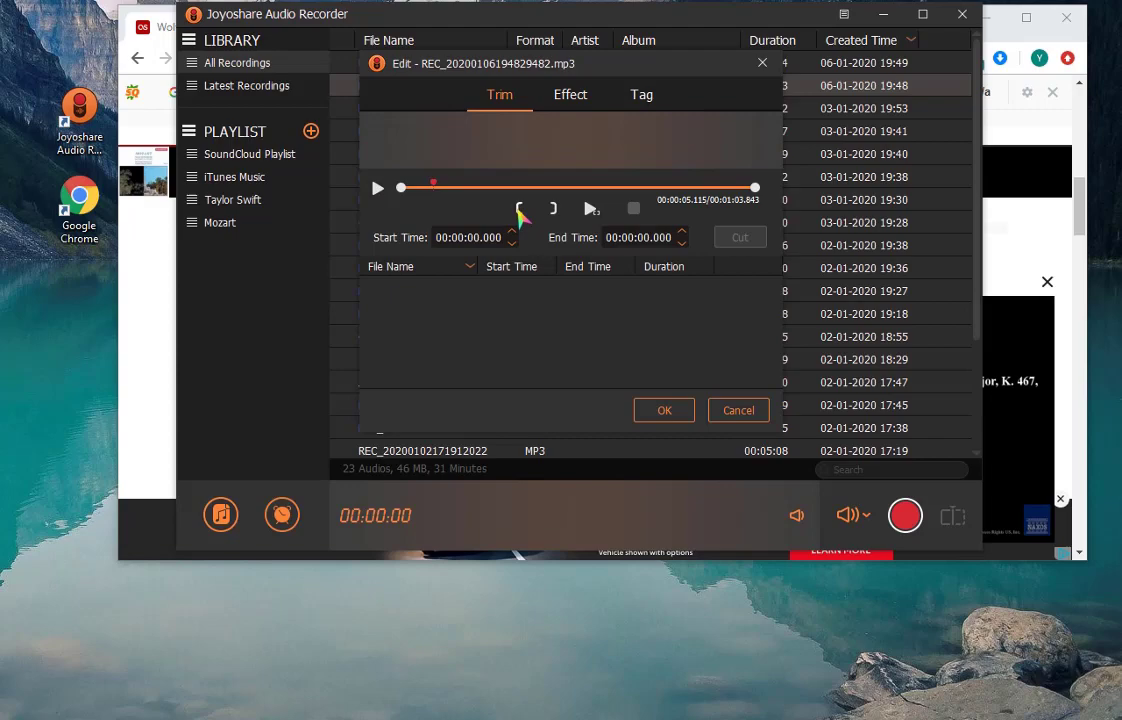
click(519, 210)
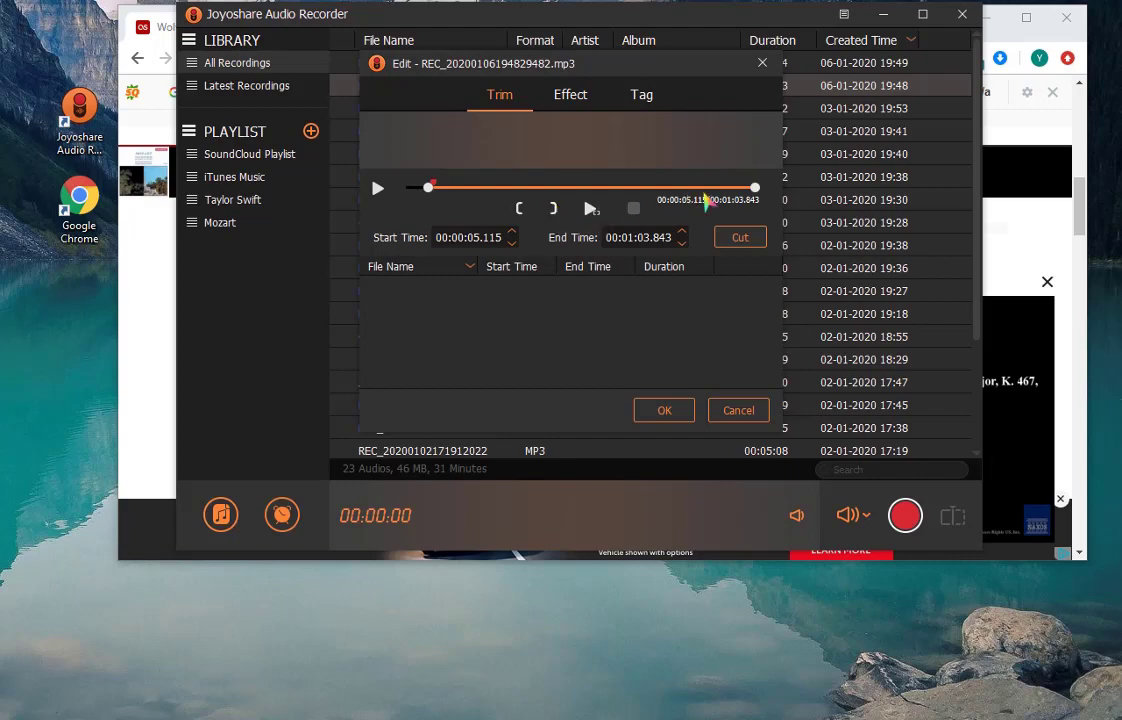
drag(754, 188, 669, 193)
drag(473, 240, 478, 238)
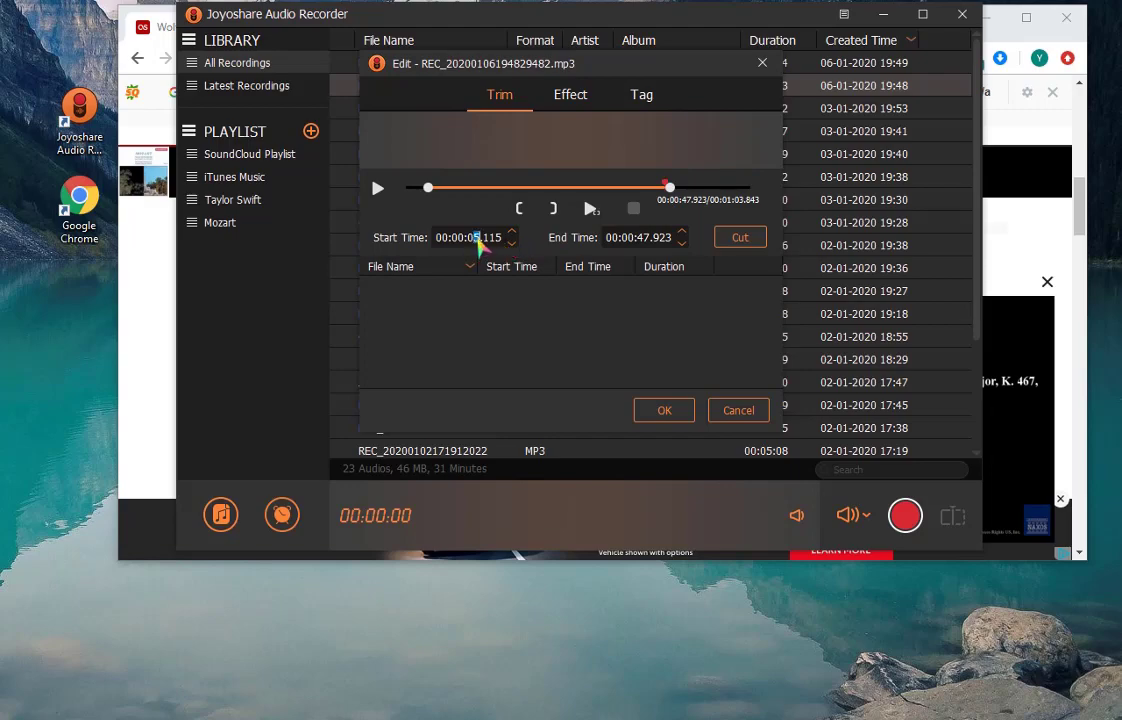
text(4)
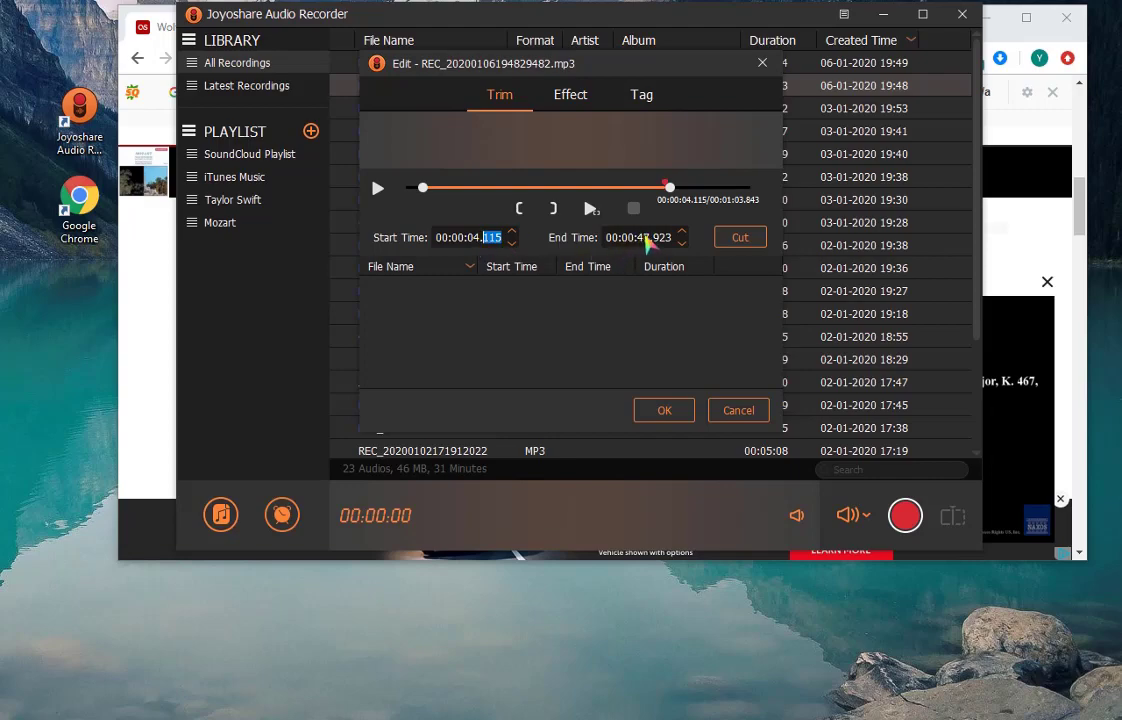
drag(635, 240, 646, 241)
text(05)
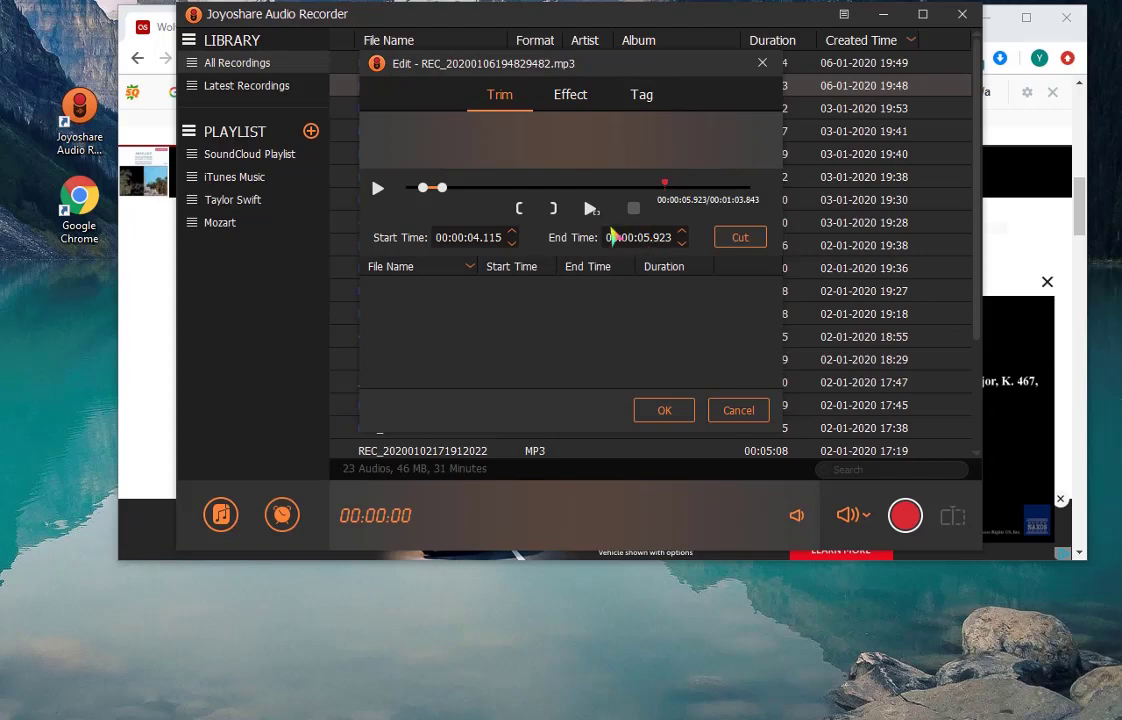
drag(457, 188, 586, 190)
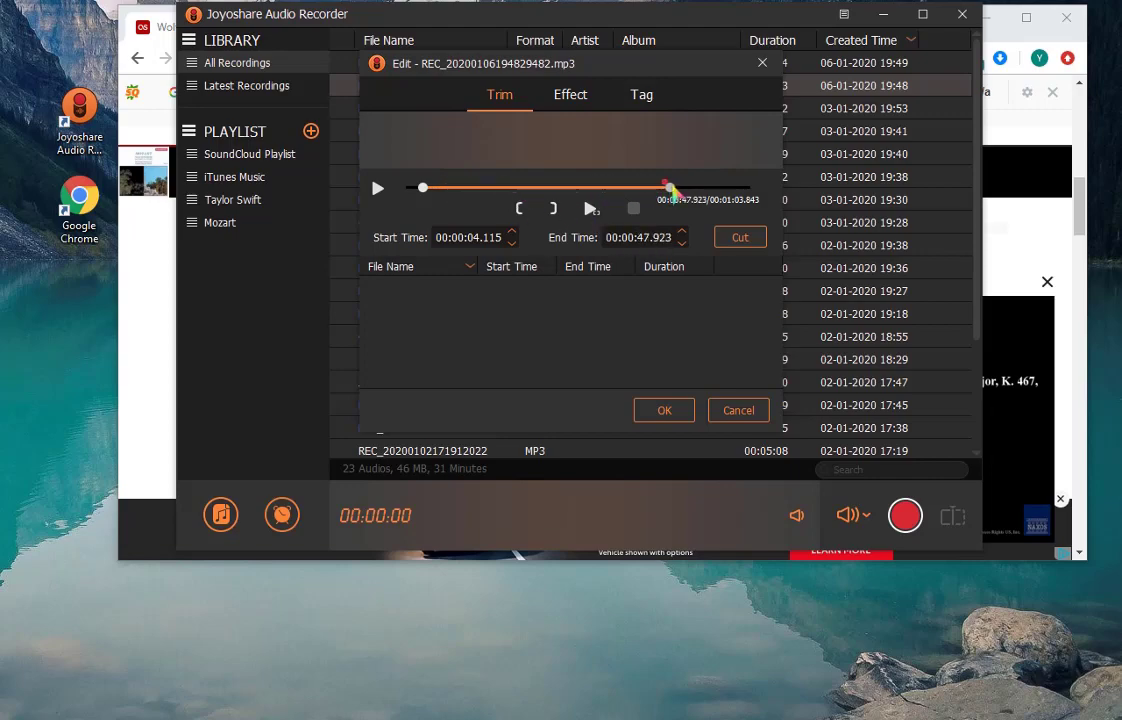
drag(671, 190, 674, 191)
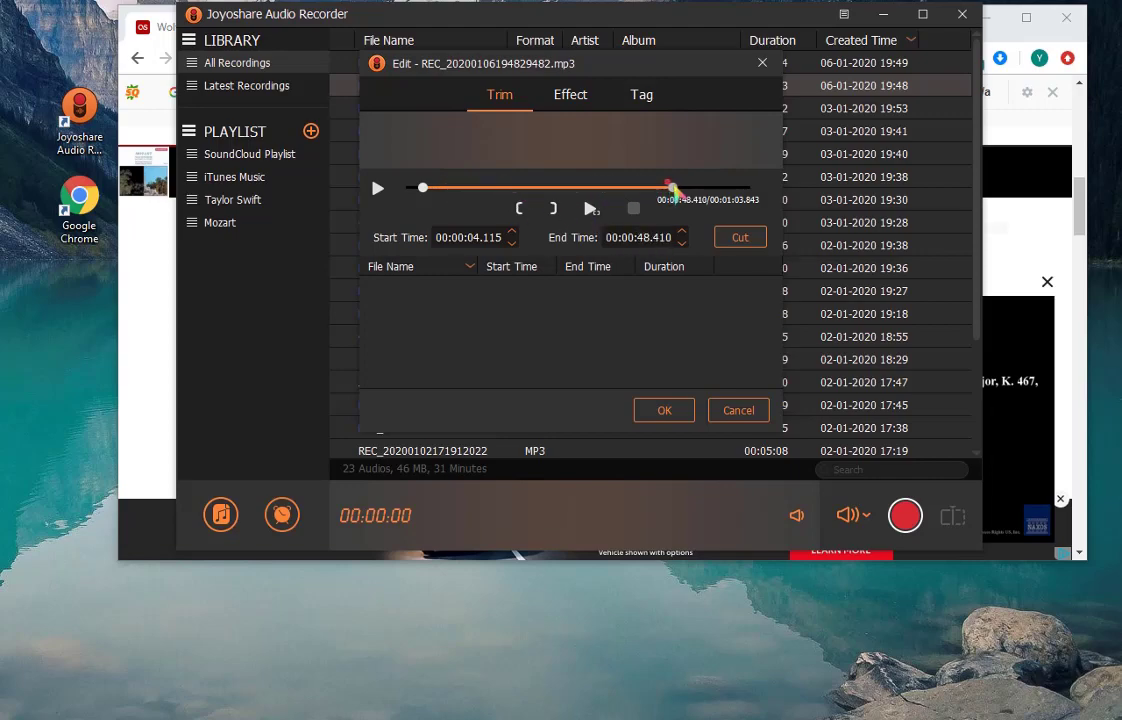
click(740, 240)
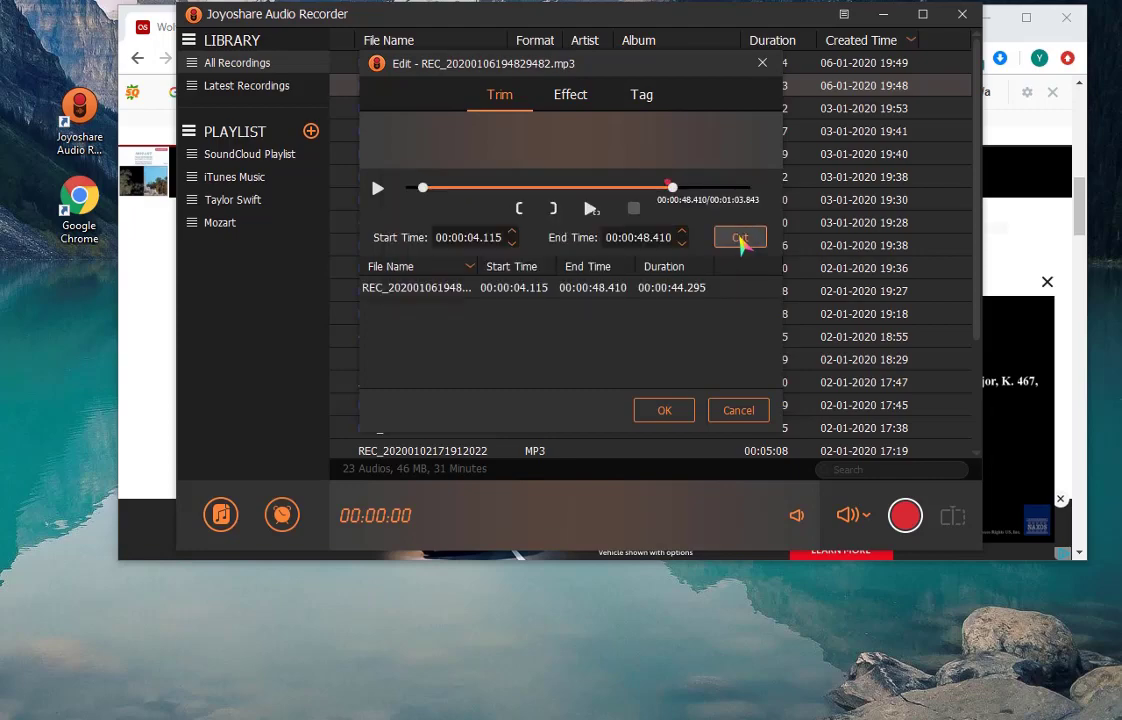
Step: Boost the 60 Hz band and apply the Full Bass sound effect while previewing
click(581, 103)
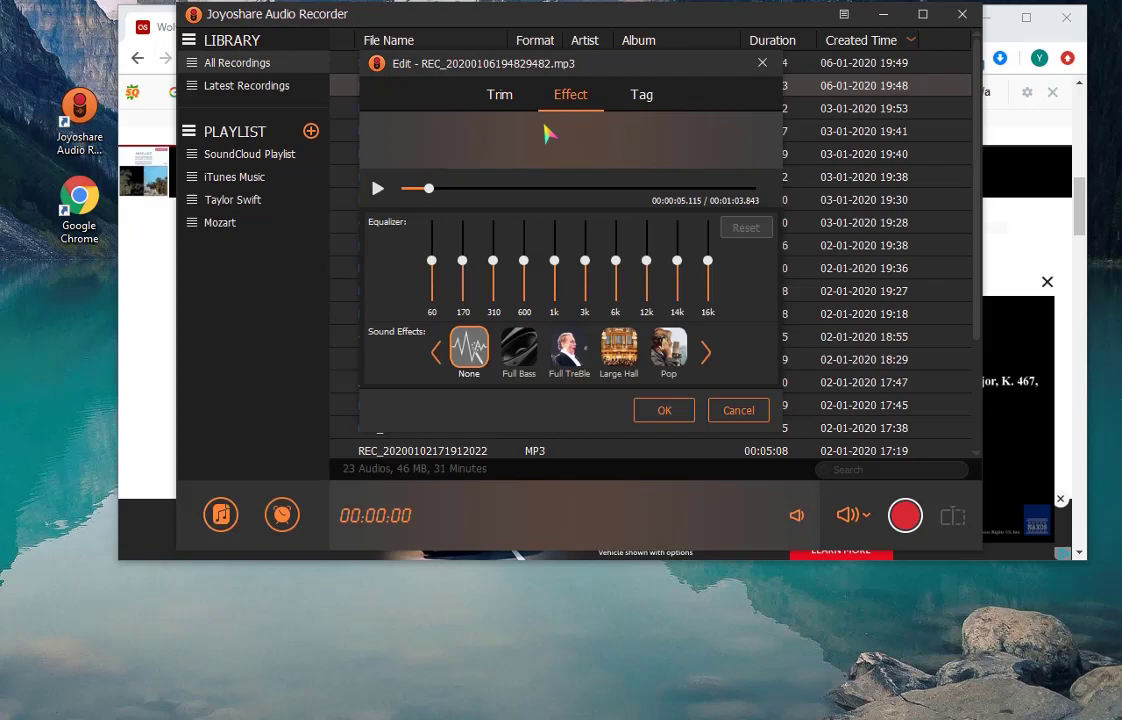
click(378, 188)
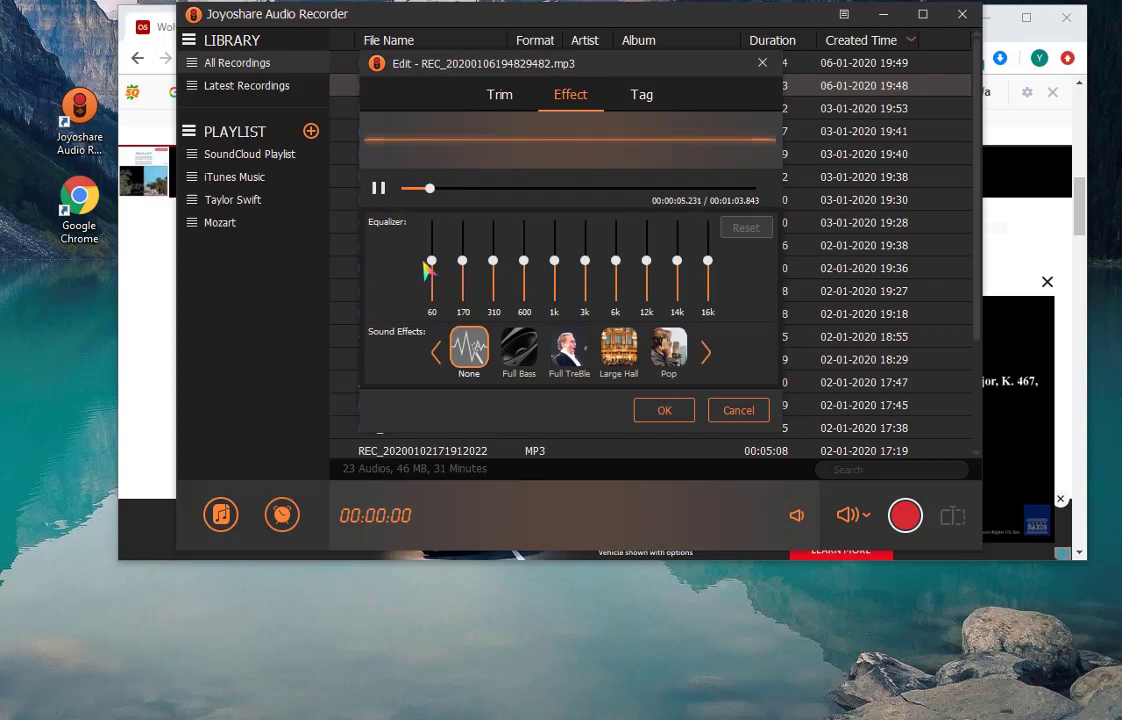
mouse_move(431, 262)
mouse_down()
mouse_move(433, 241)
mouse_move(433, 263)
mouse_up()
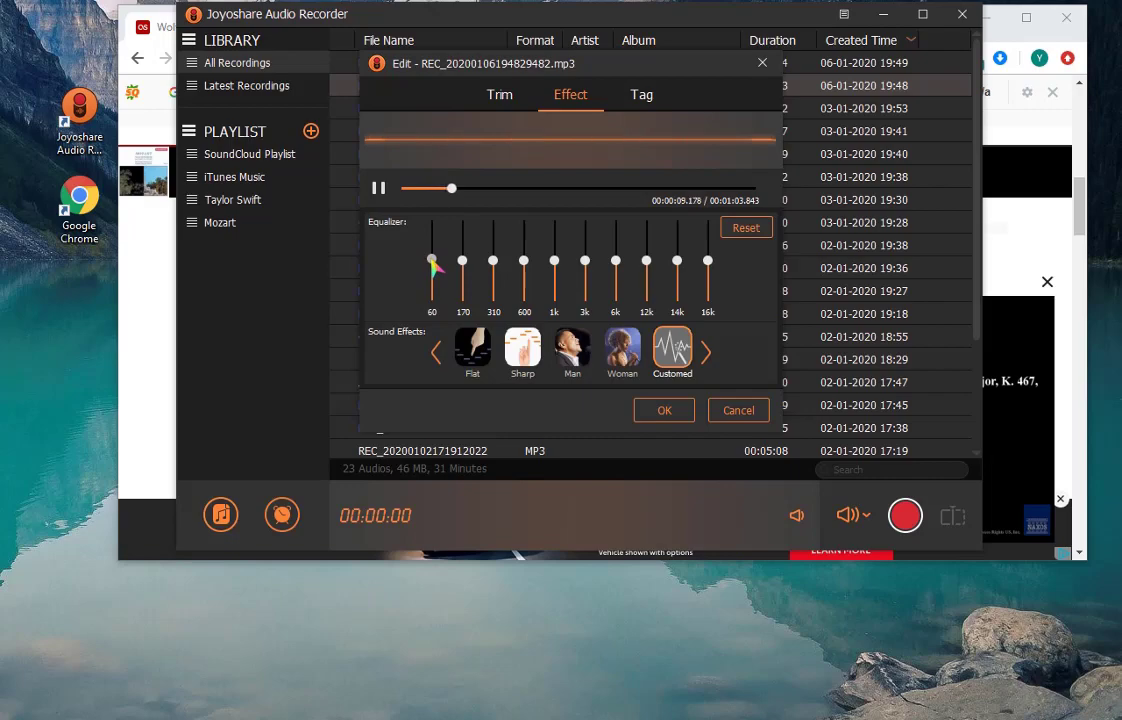
click(436, 354)
click(436, 354)
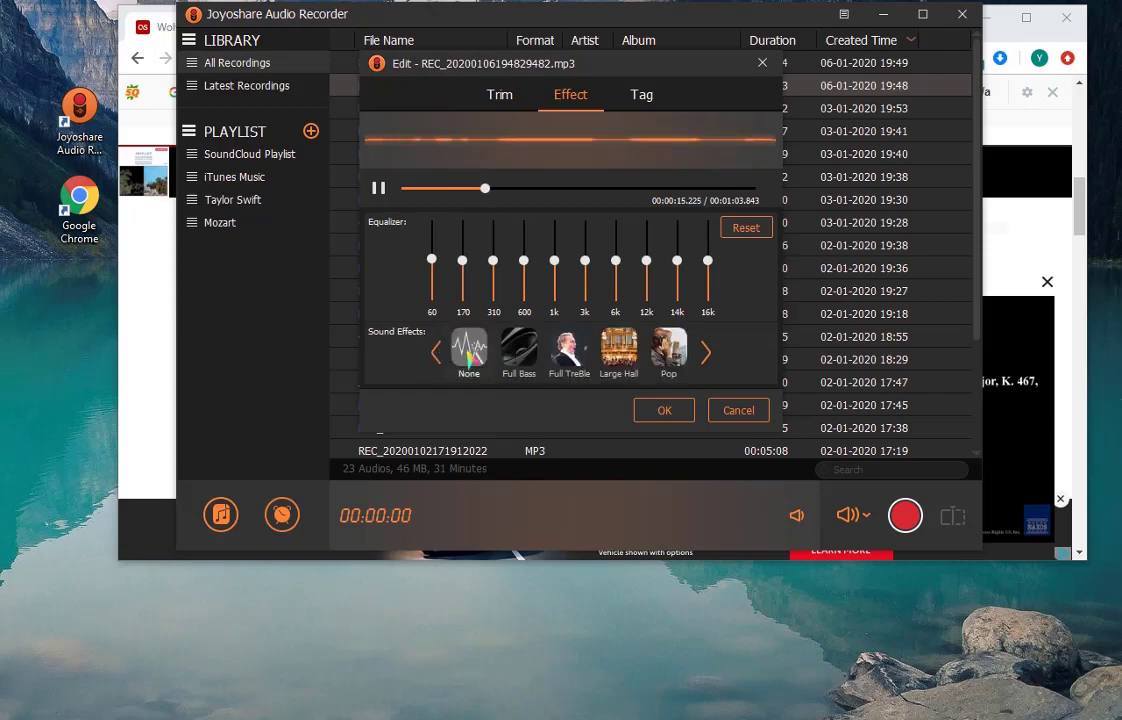
click(519, 352)
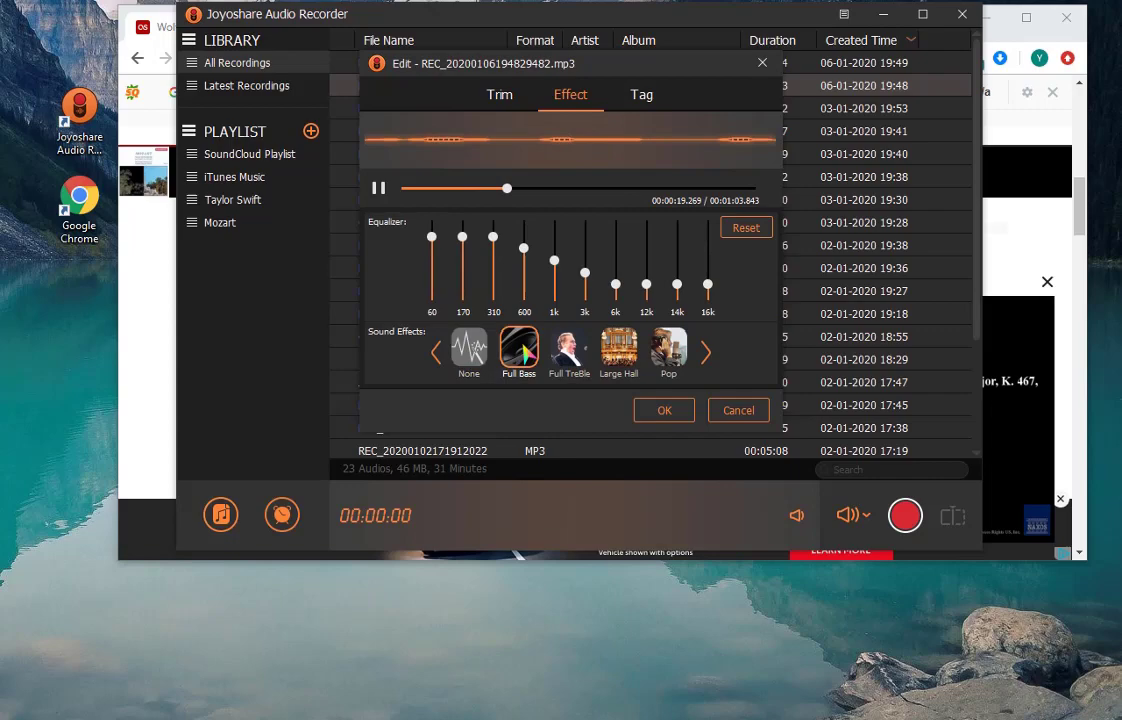
click(643, 96)
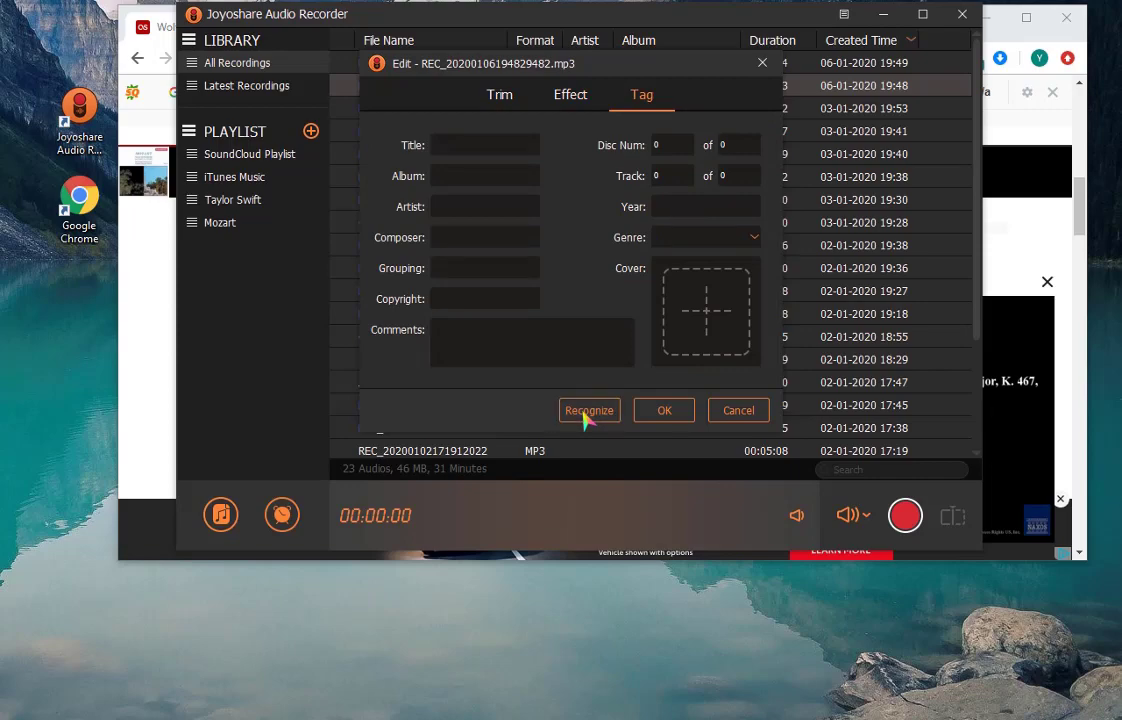
Step: Auto-recognize tags (artist Wolfgang Amadeus Mozart, album Mozart: Piano Concertos) and save all edits
click(585, 419)
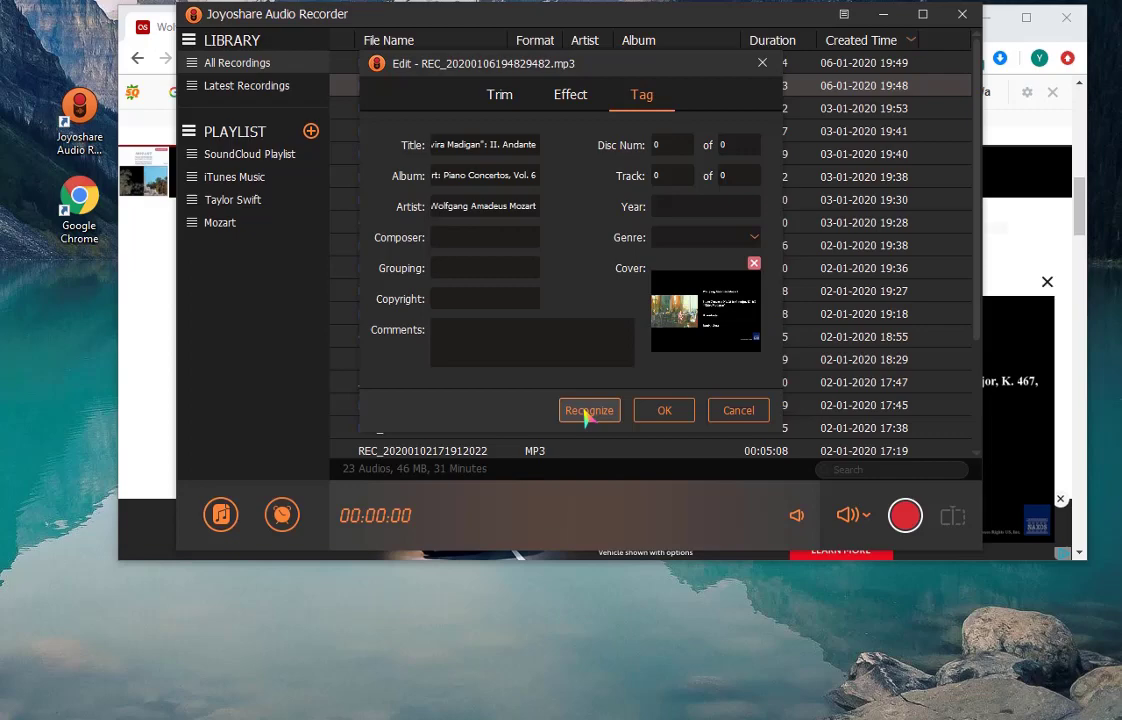
click(666, 414)
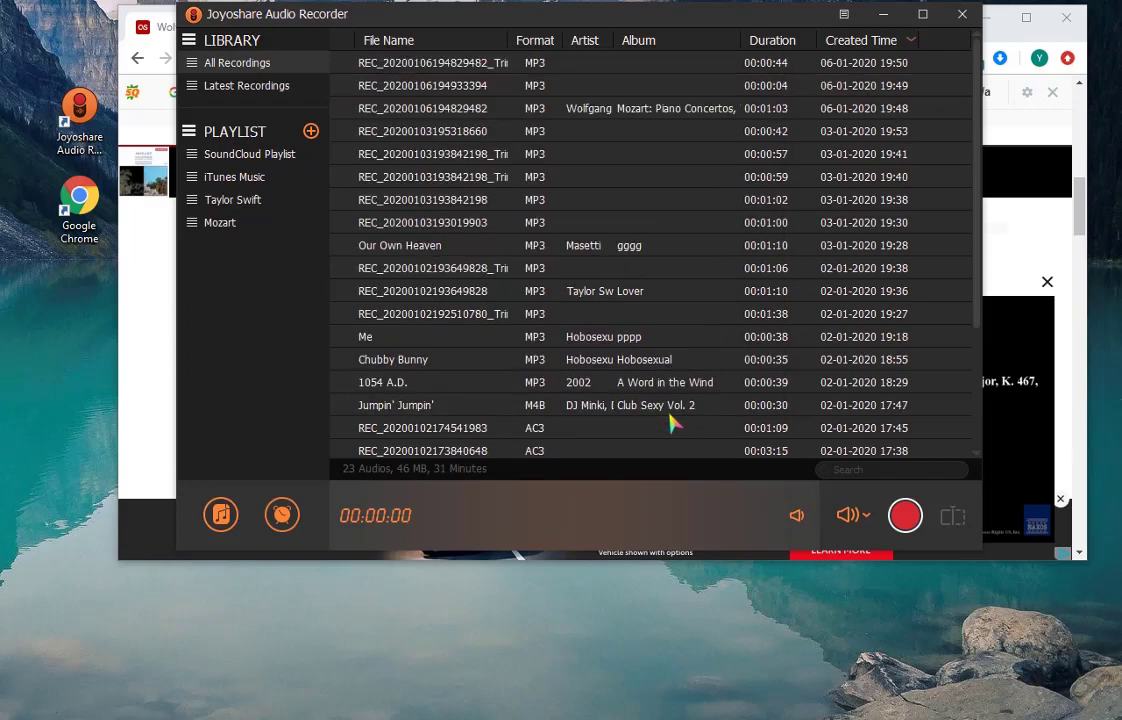
Step: Add the tagged recording to the Mozart playlist
right_click(645, 113)
mouse_move(690, 168)
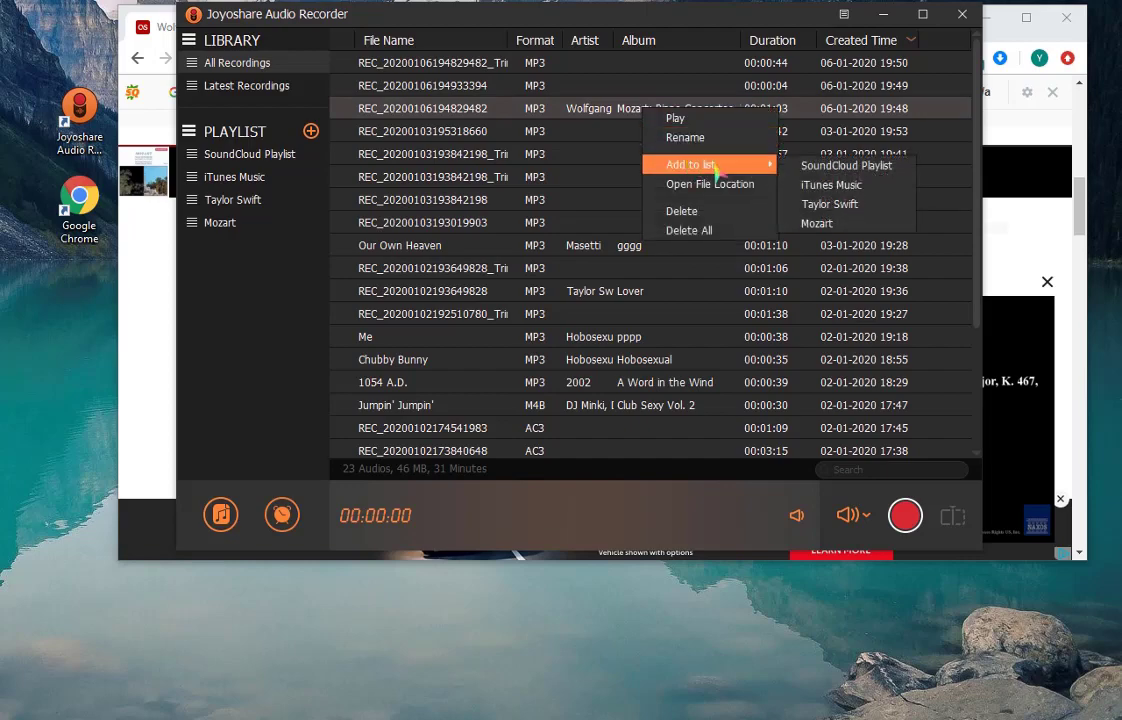
click(822, 224)
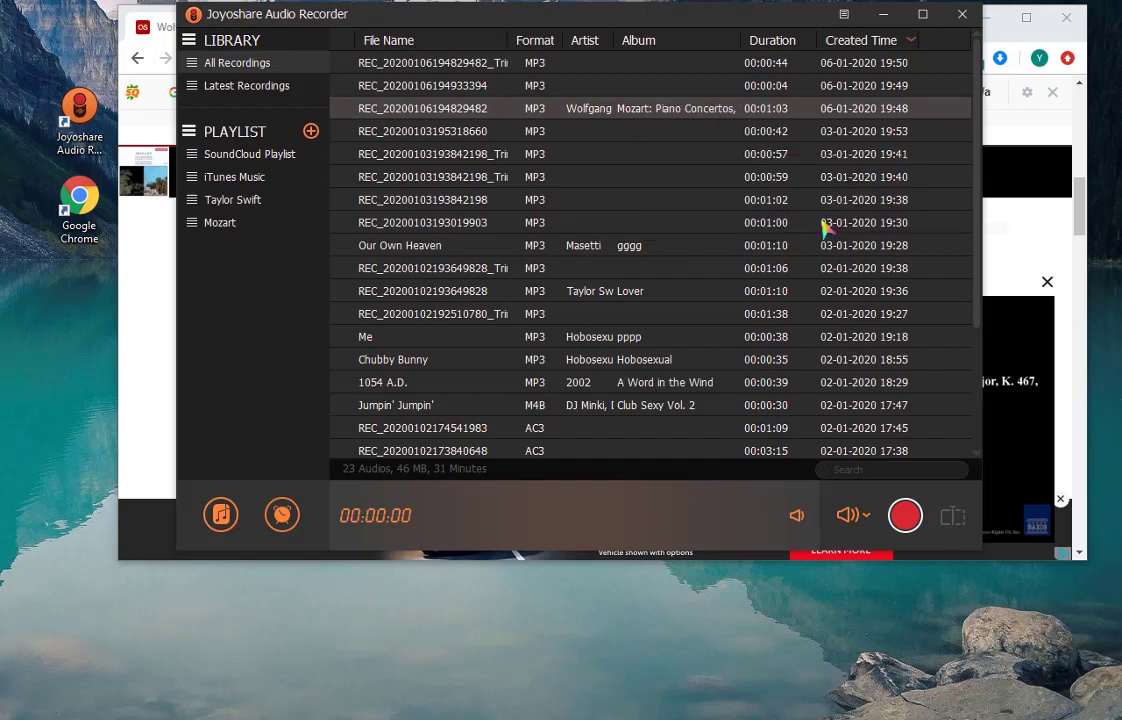
Step: Play the 00:01:03 track from the Mozart playlist
click(280, 226)
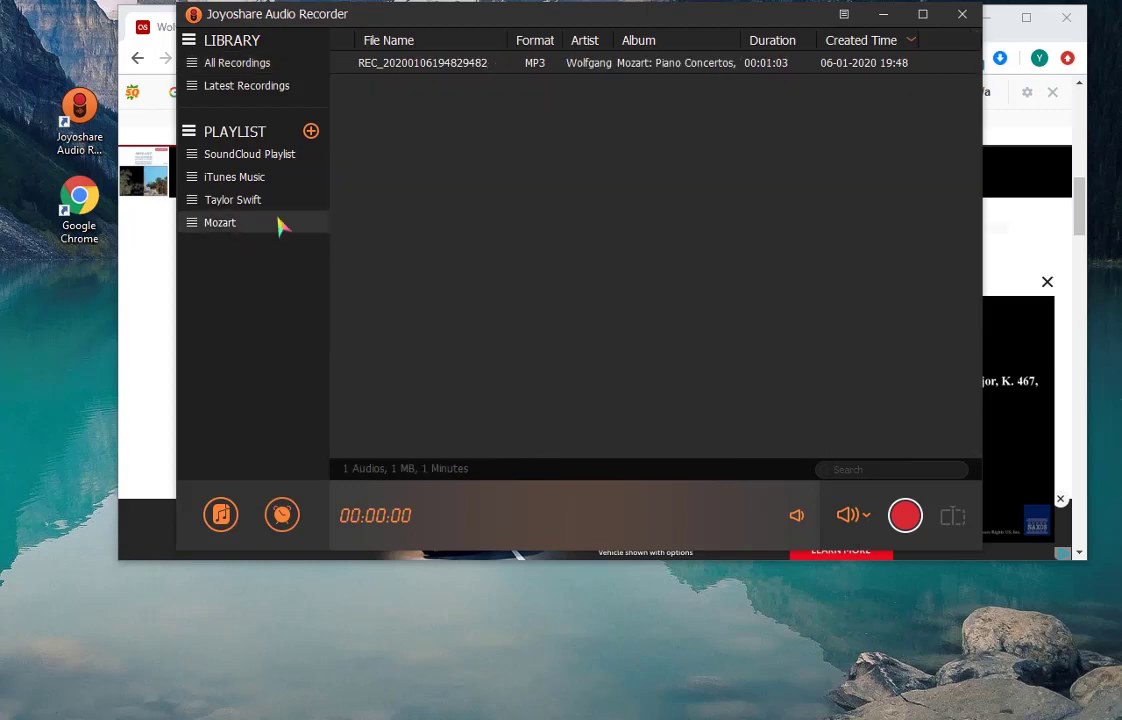
click(372, 68)
right_click(513, 72)
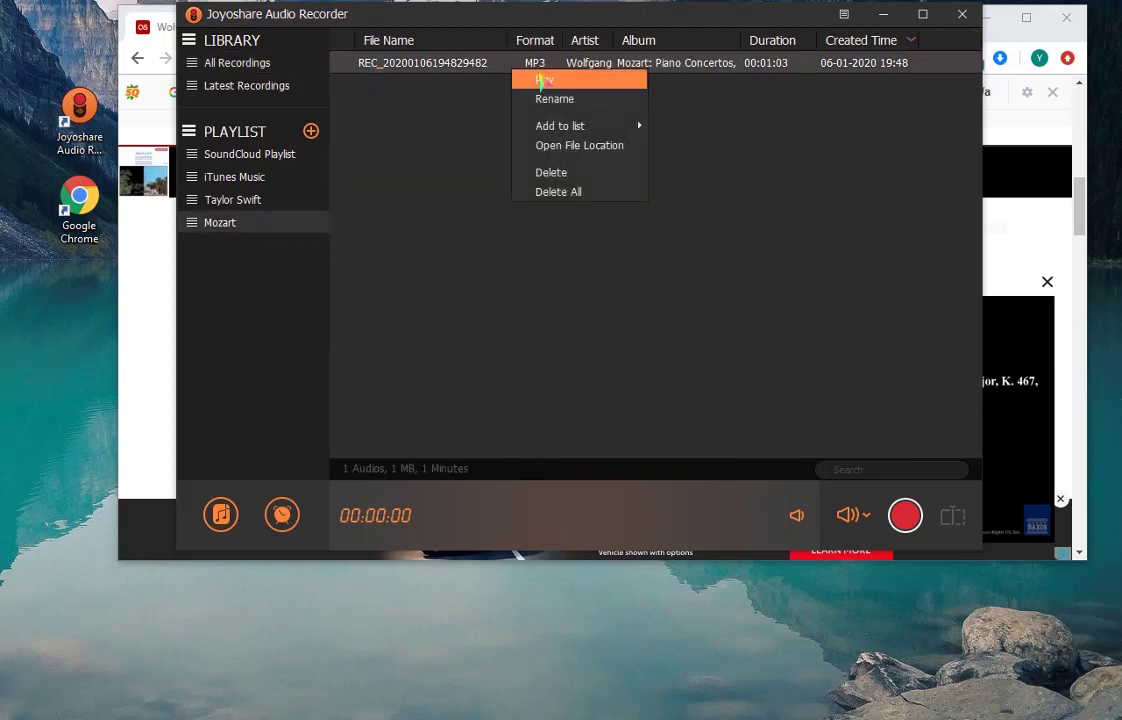
click(545, 84)
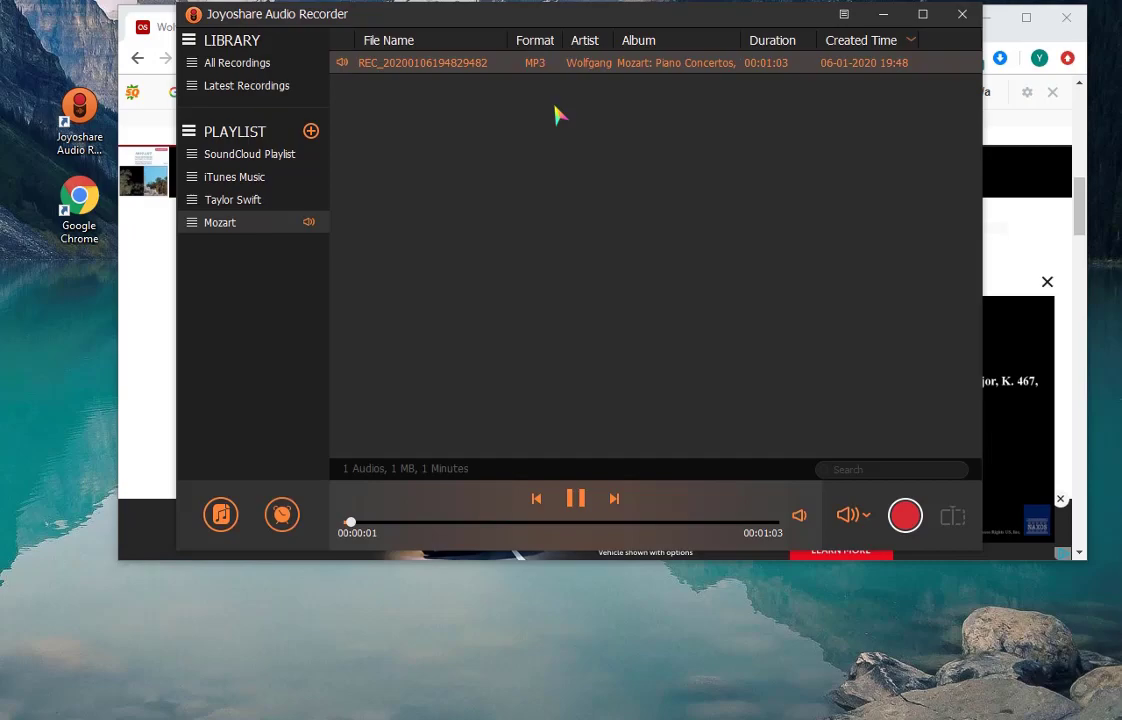